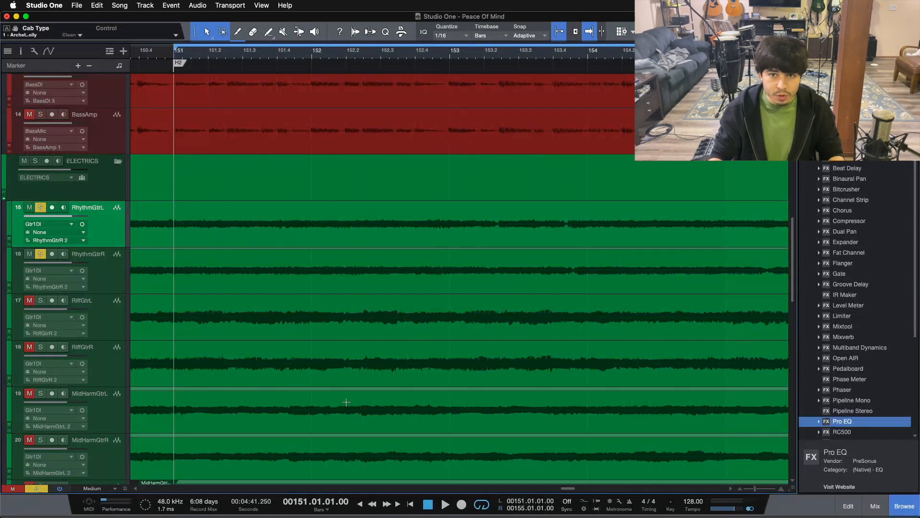
Step: Select the RhythmGtrL track and show the mixer console below the arrangement
left_click(98, 265)
left_click(98, 239)
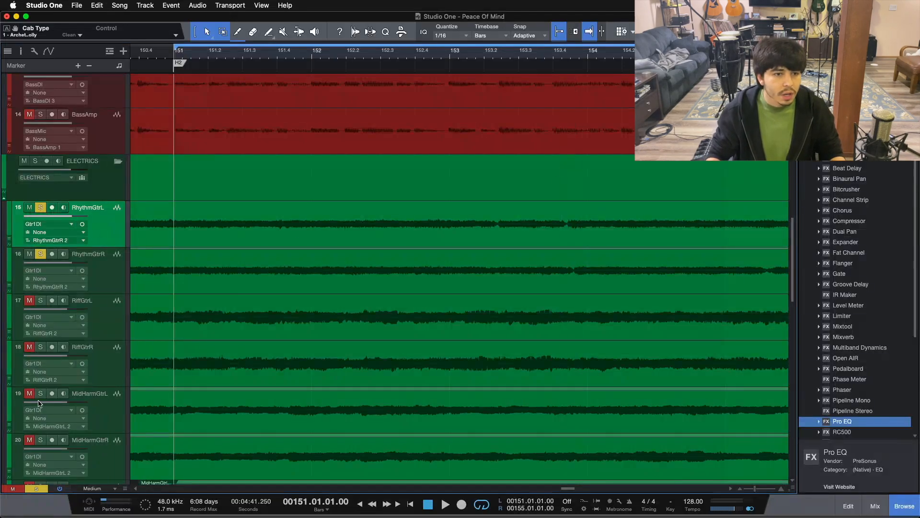
left_click(119, 272)
left_click(111, 234)
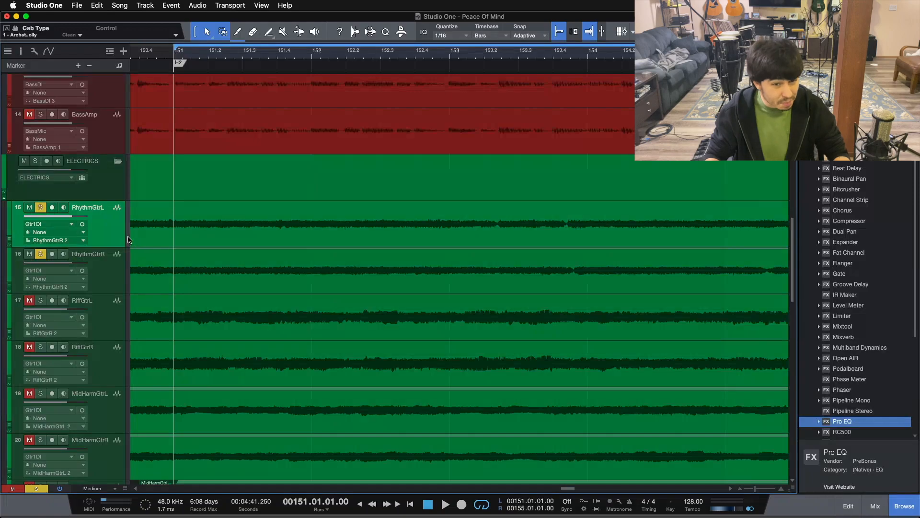
key("F3")
scroll(305, 163, "down", 4)
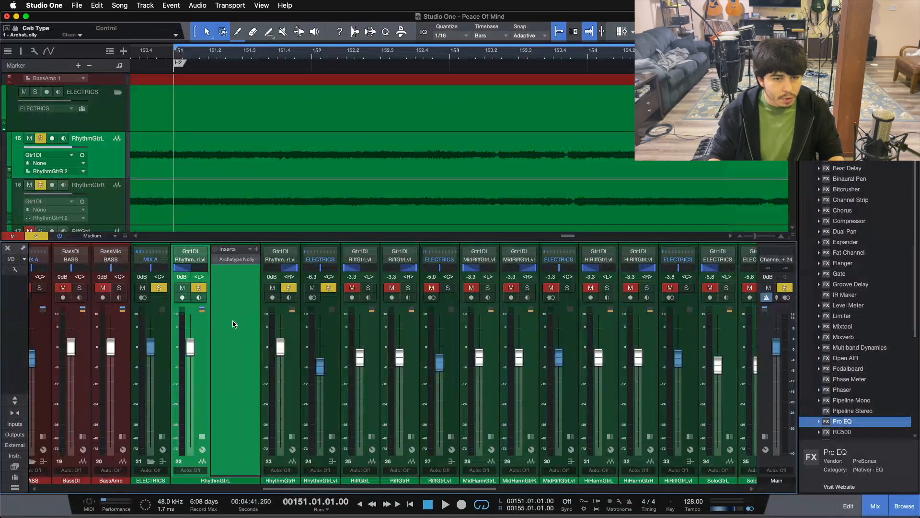
Step: Play back the two soloed rhythm guitars and switch the Main output to mono
left_click(288, 401)
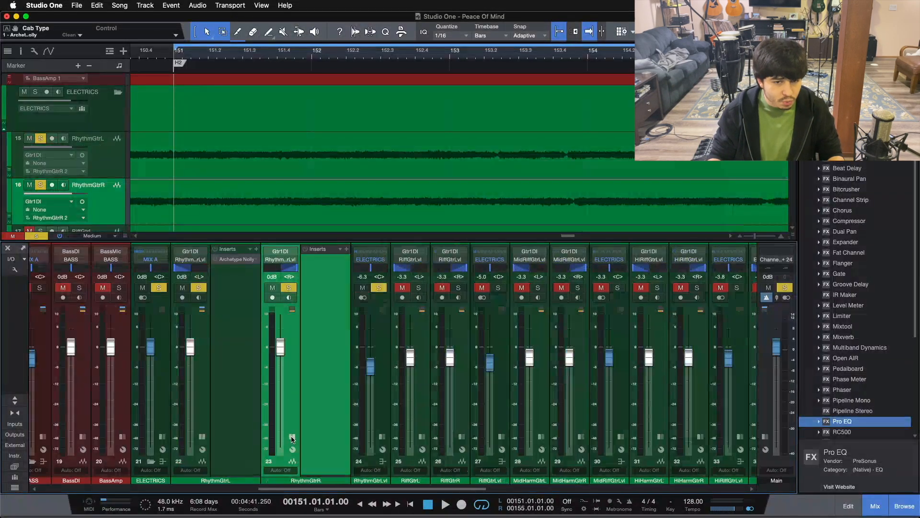
left_click(242, 341)
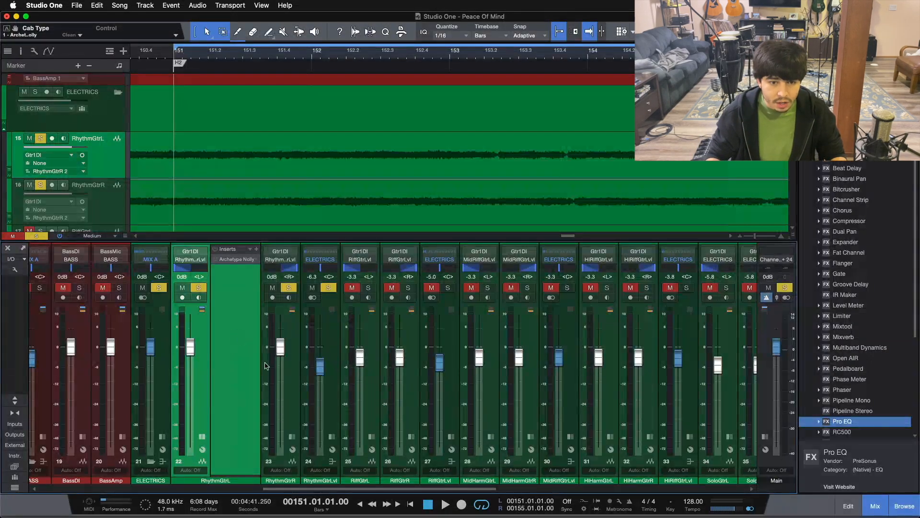
left_click(288, 402)
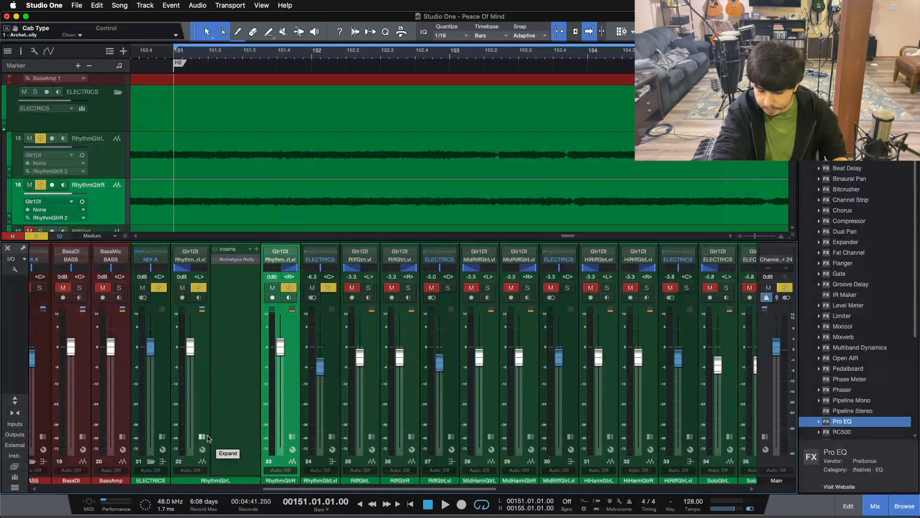
key("space")
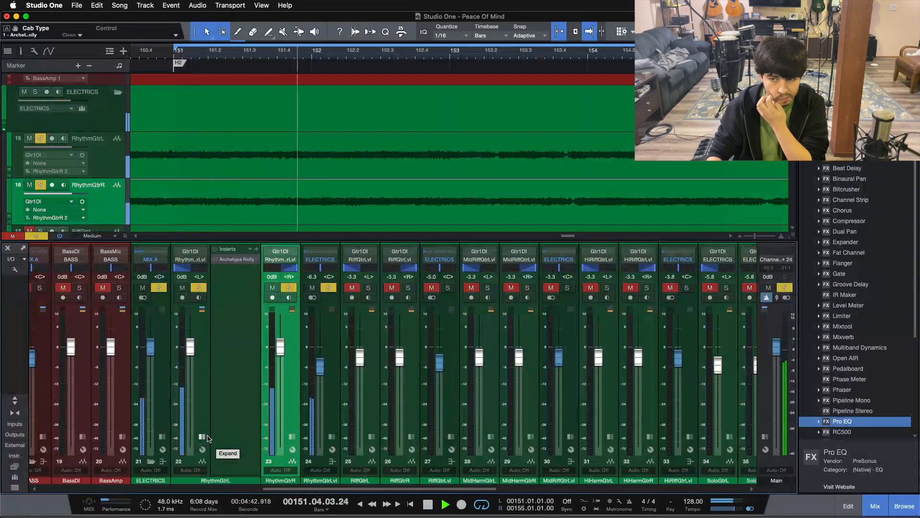
scroll(714, 469, "right", 10)
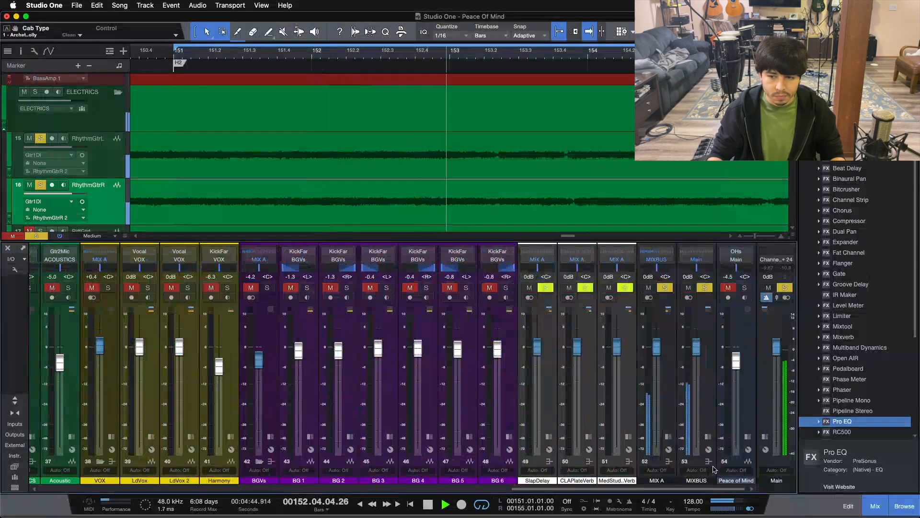
left_click(709, 436)
left_click(697, 436)
left_click_drag(689, 489, 384, 492)
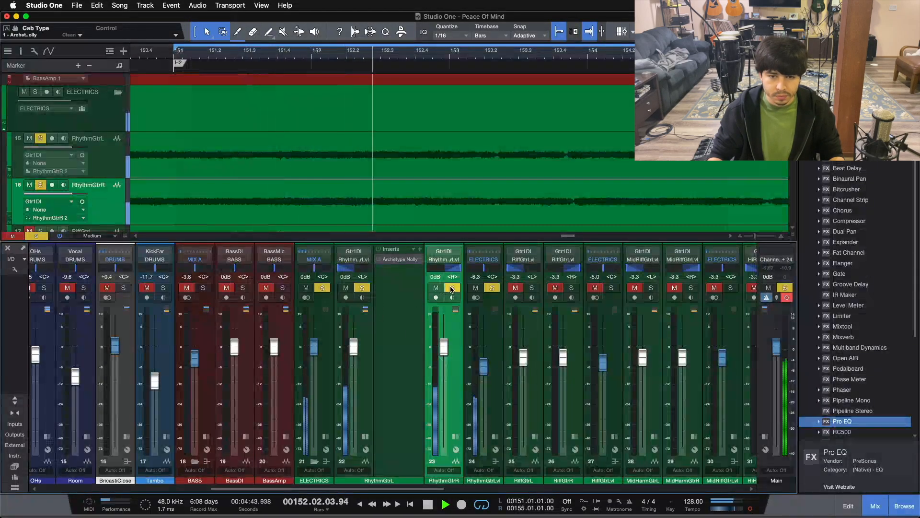
Step: Mute and unsolo RhythmGtrR to leave only RhythmGtrL soloed, and stop playback
left_click(436, 287)
left_click(452, 288)
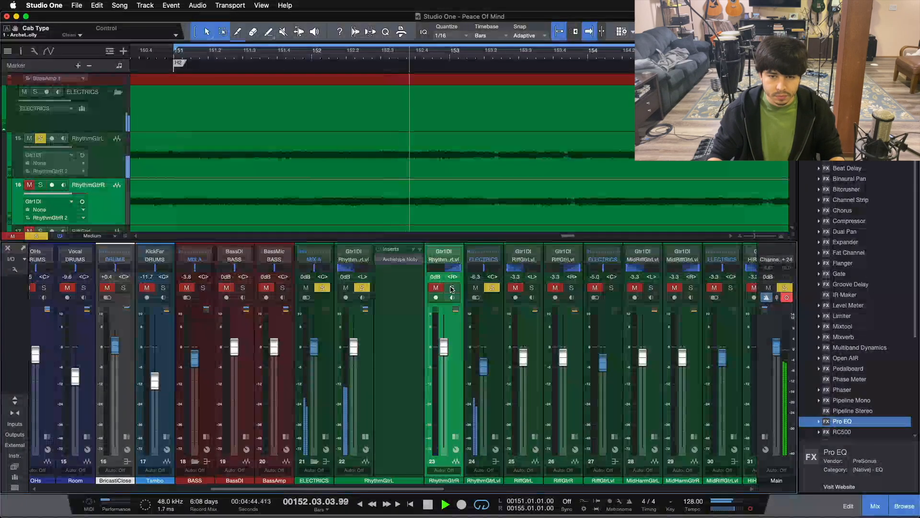
key("space")
Step: Switch the RhythmGtrL track to its OG layer, collapse the layers and select the clip at the H2 section
left_click(394, 354)
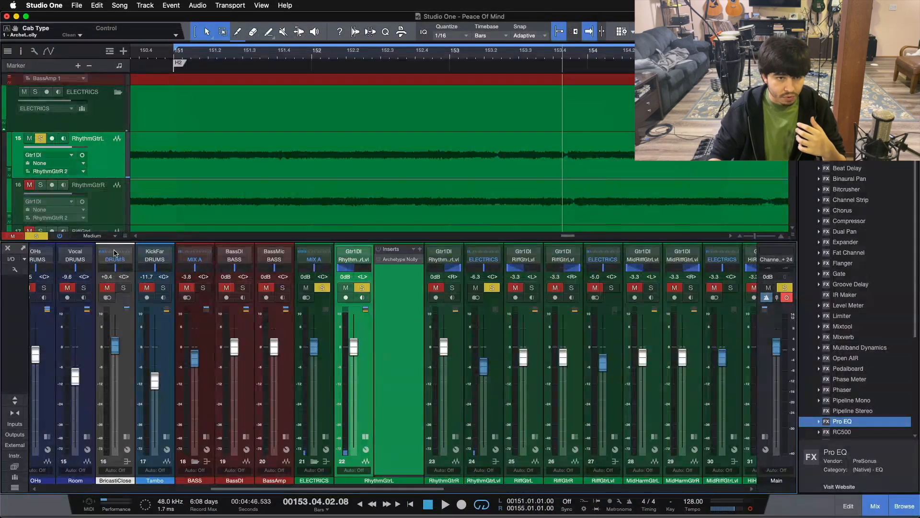
right_click(107, 168)
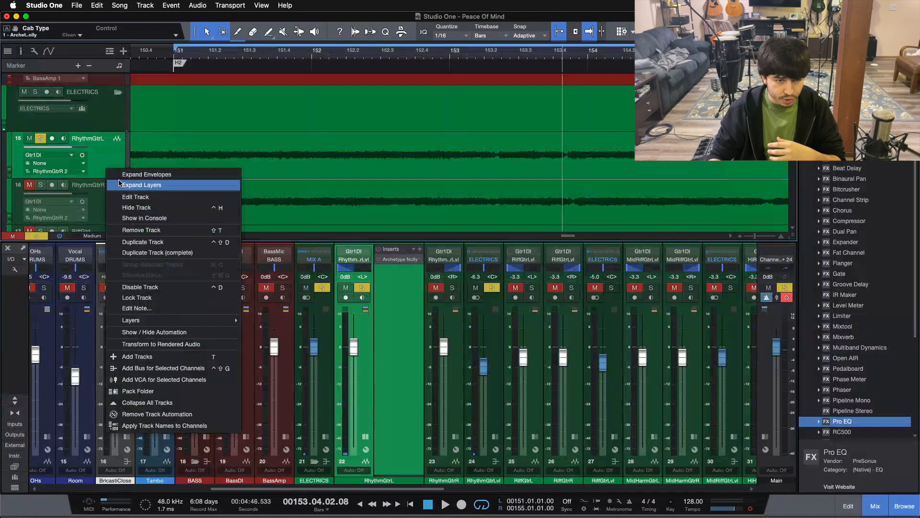
left_click(139, 184)
right_click(106, 170)
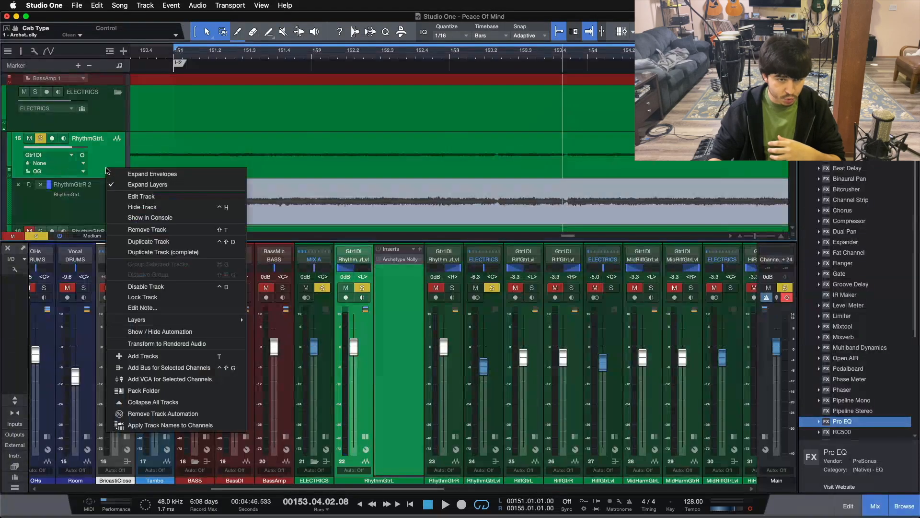
left_click(118, 185)
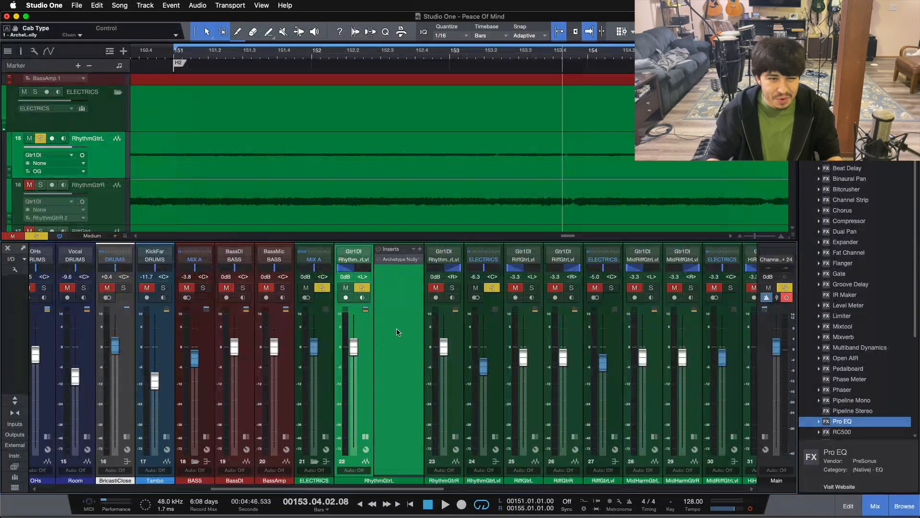
left_click(396, 173)
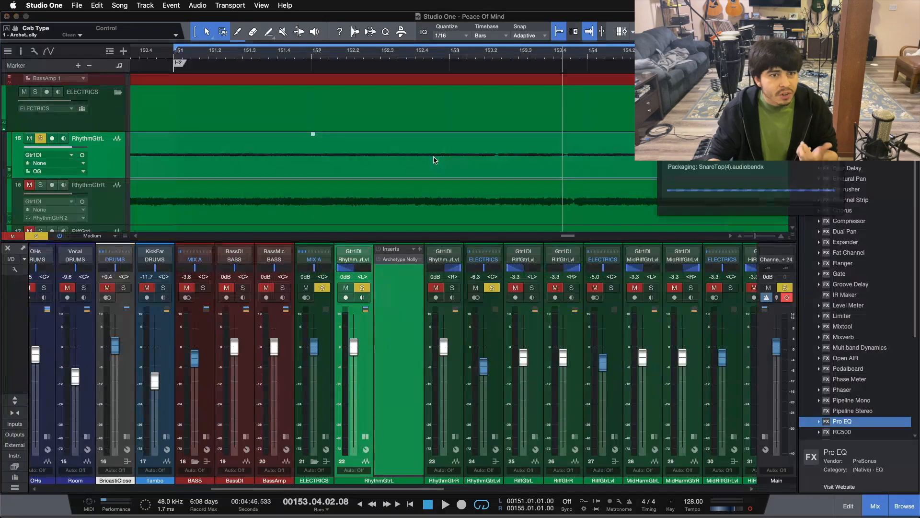
Step: Listen to the RhythmGtrL DI clip in the loop and view the track's Archetype Nolly insert
key("space")
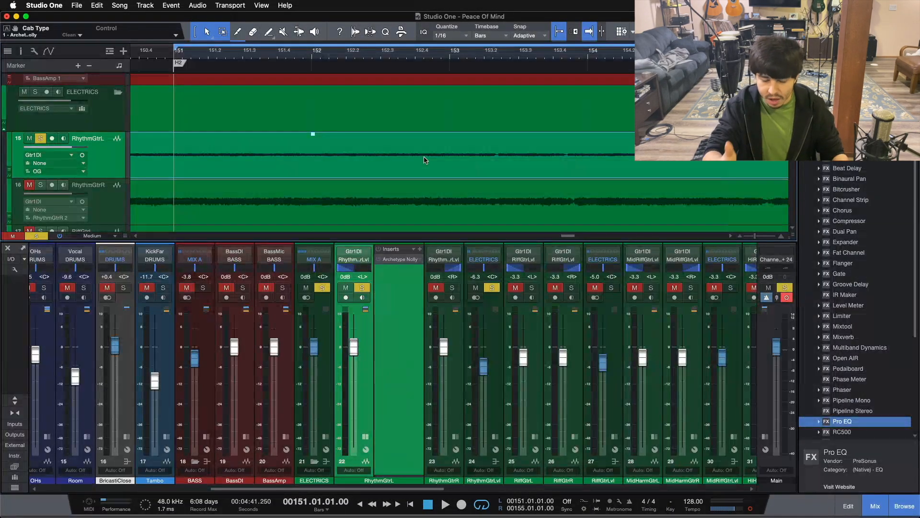
key("space")
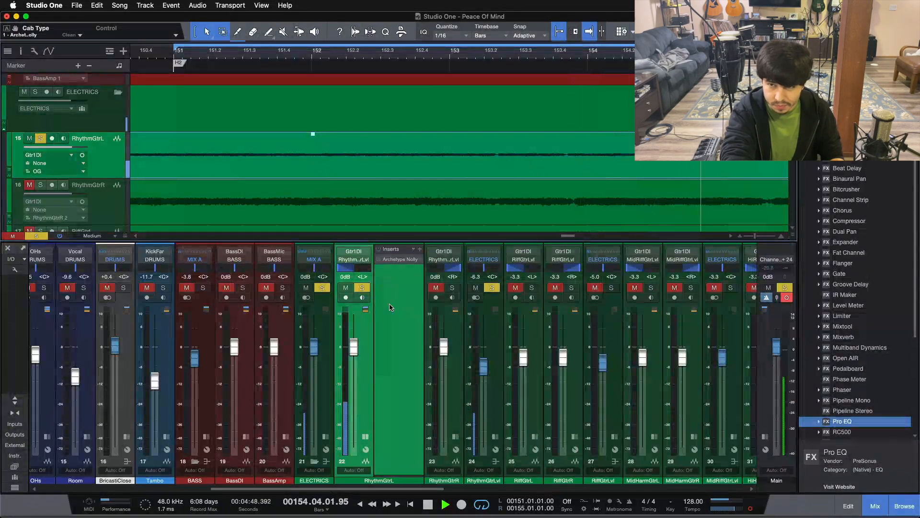
key("space")
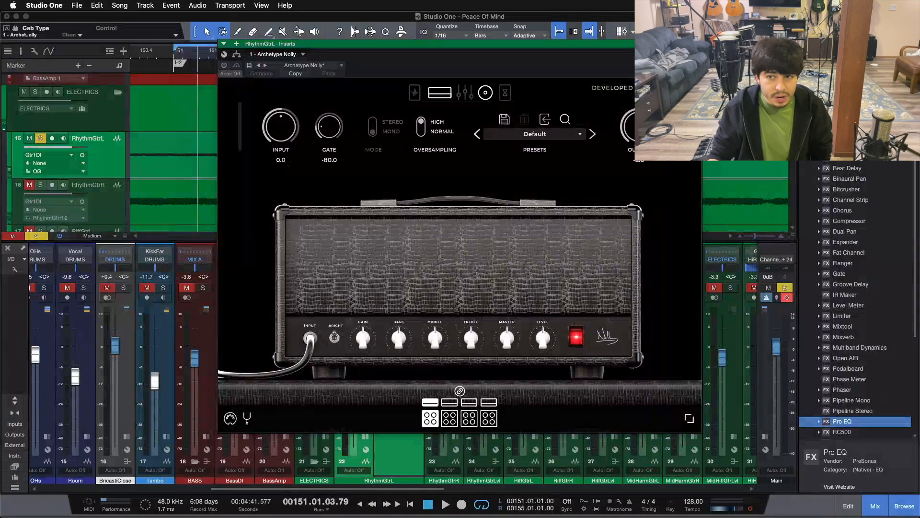
left_click(696, 43)
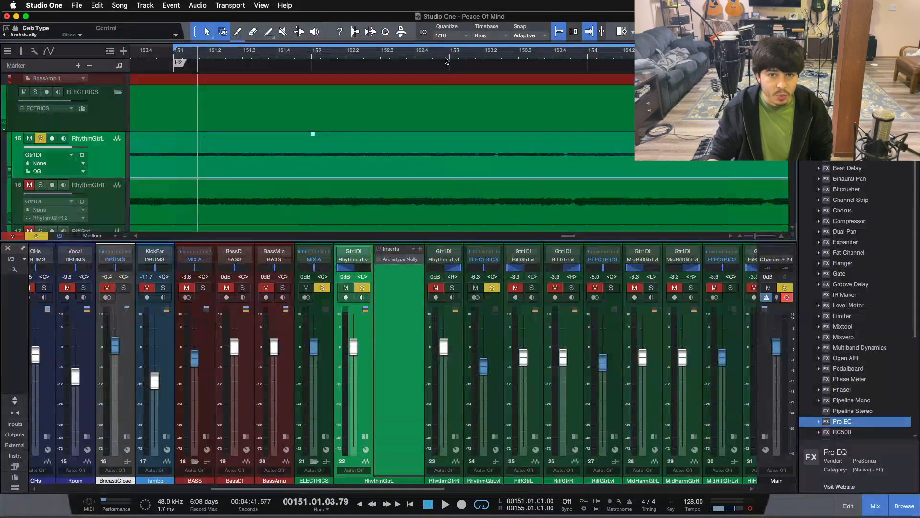
Step: Select all clips on the RhythmGtrL track and raise their level through the clip properties
left_click_drag(448, 56, 482, 4)
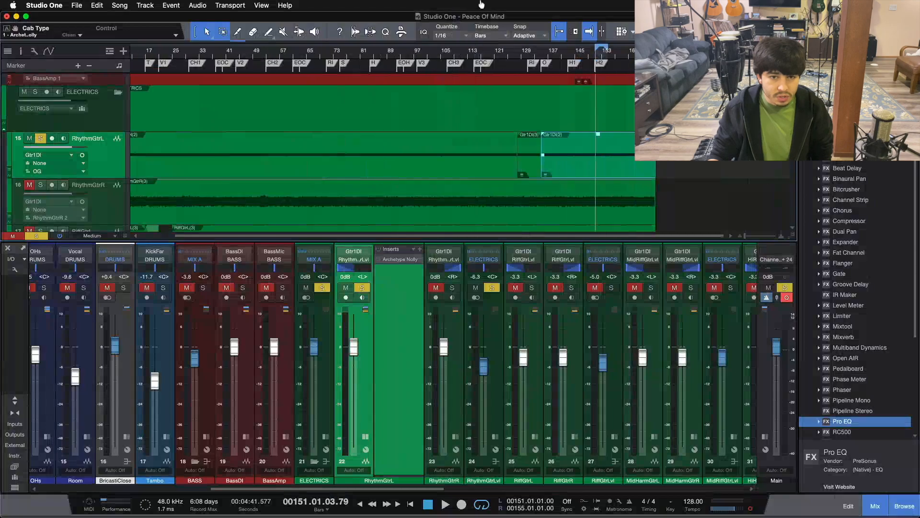
left_click(711, 178)
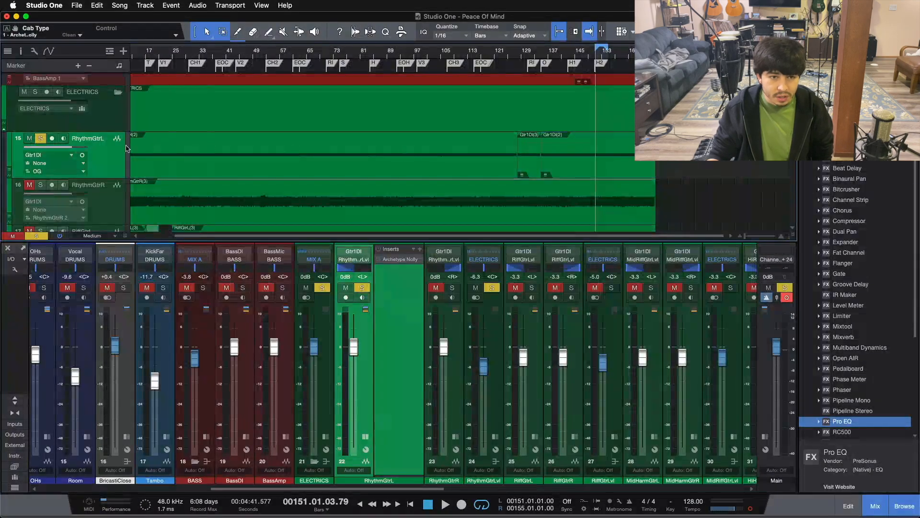
left_click(572, 192)
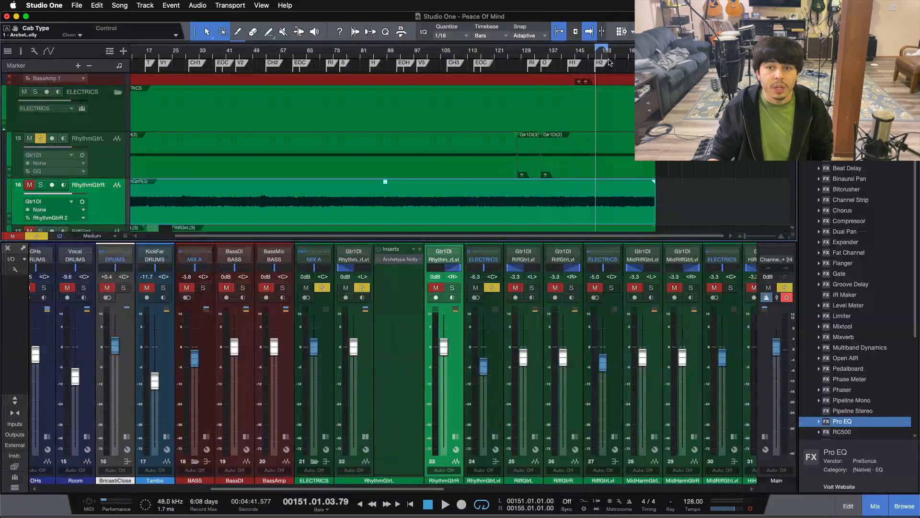
left_click_drag(618, 53, 640, 51)
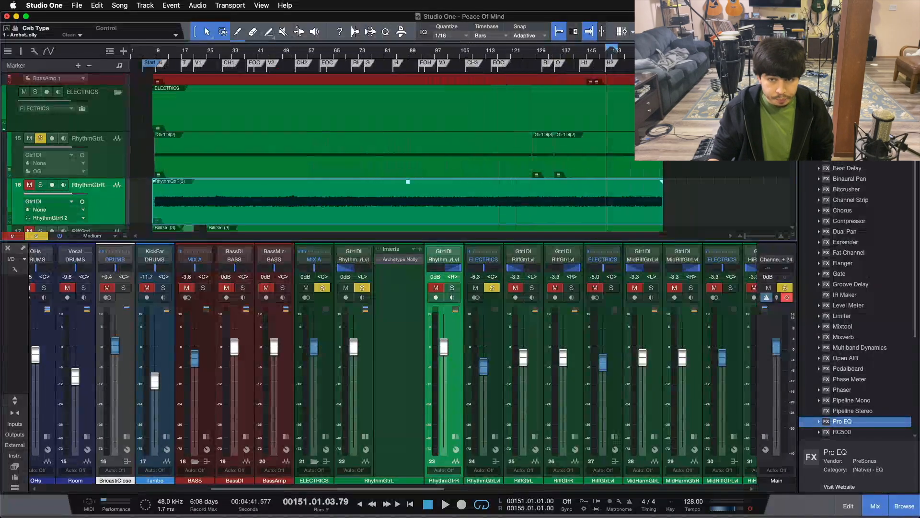
double_click(705, 164)
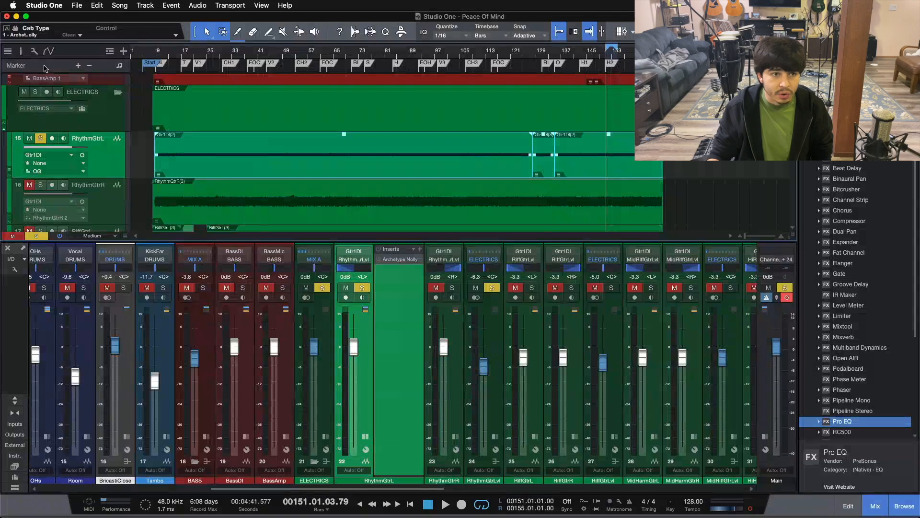
left_click(21, 51)
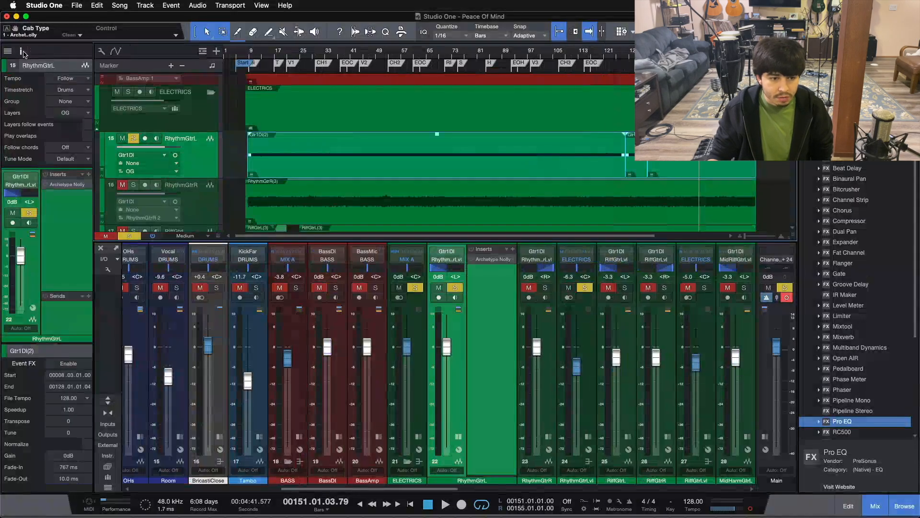
left_click(22, 50)
left_click(22, 51)
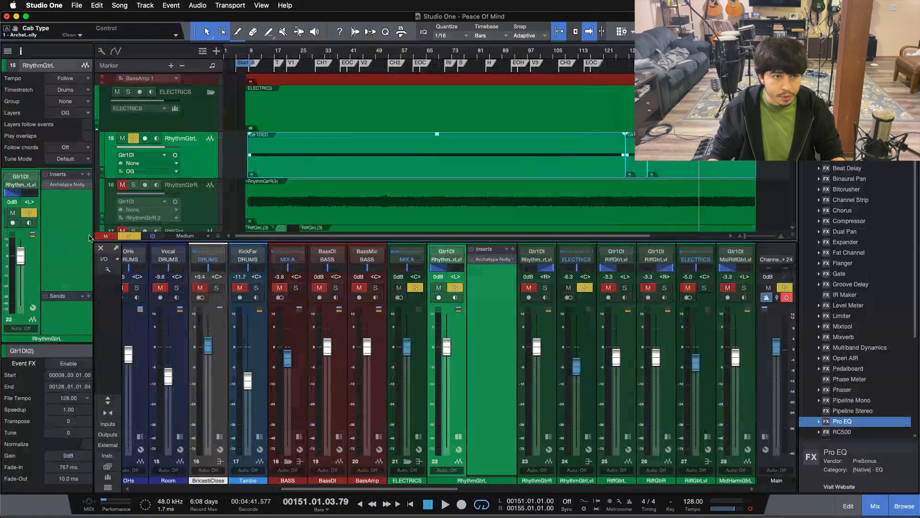
key("F4")
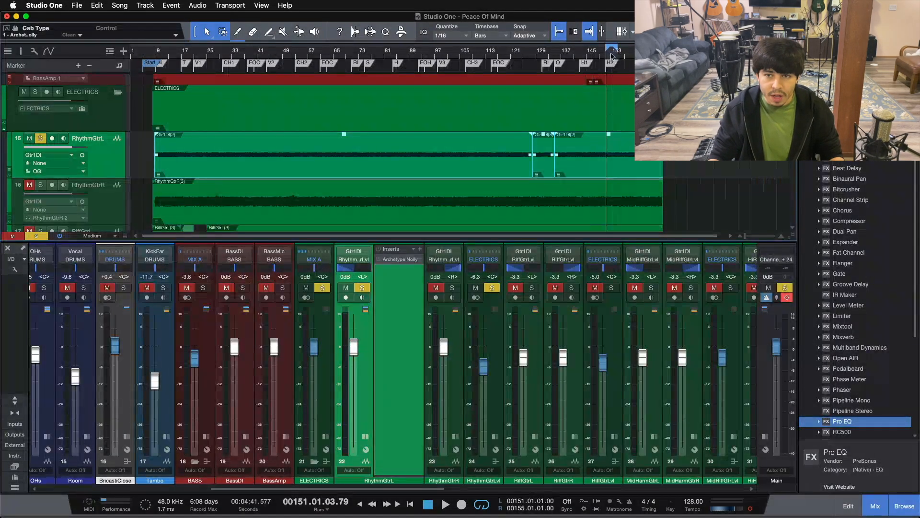
Step: Play back the louder RhythmGtrL DI in the looped H2 section
left_click_drag(611, 56, 441, 80)
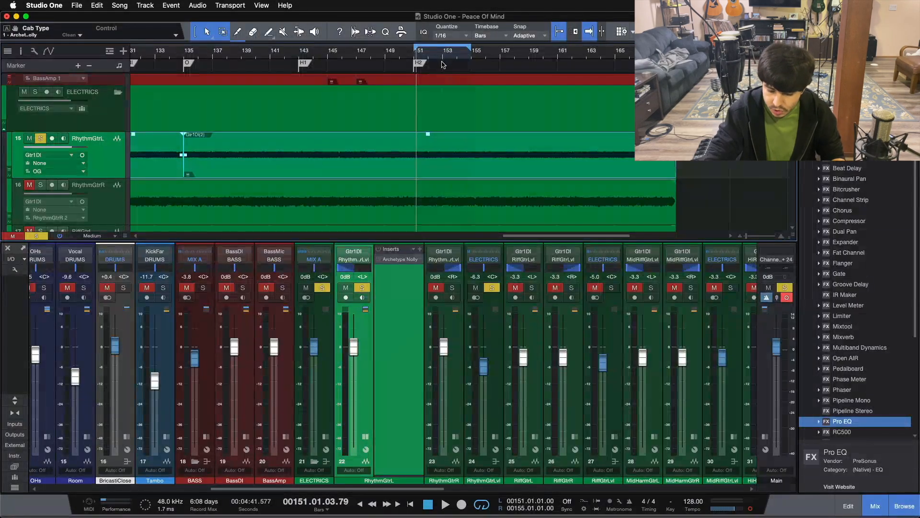
key("space")
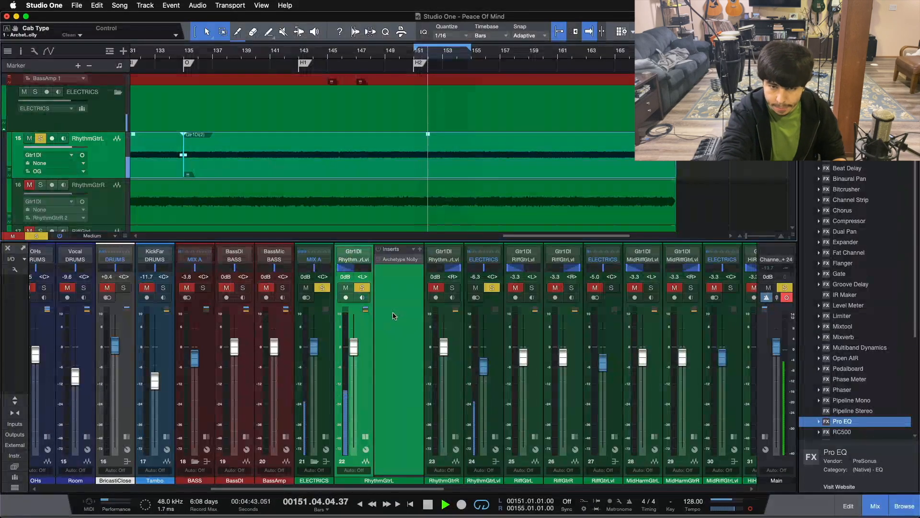
key("space")
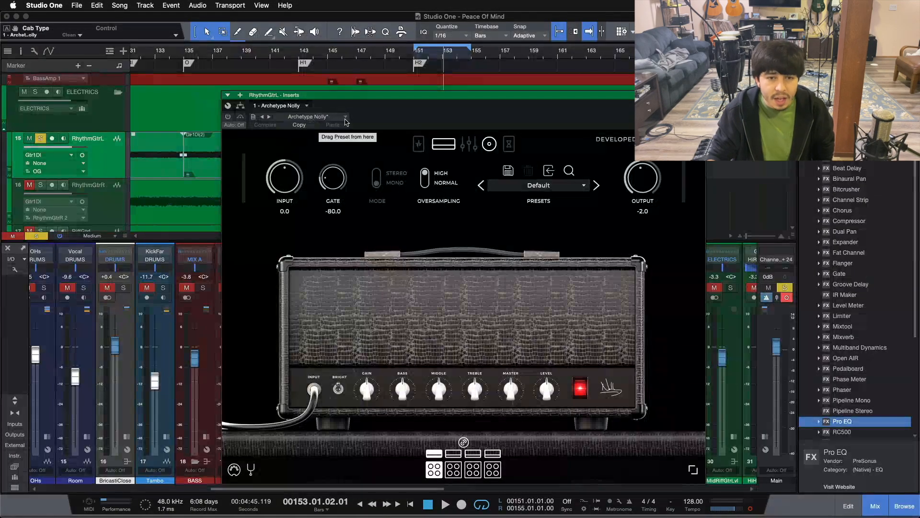
Step: Activate the Archetype Nolly plugin on RhythmGtrL, keep its window in view and play the loop through the amp
left_click_drag(401, 109, 353, 90)
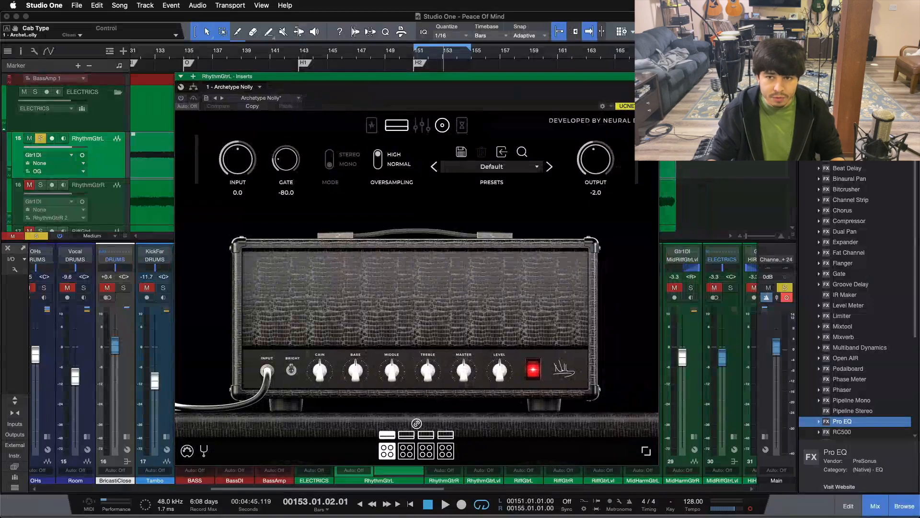
left_click_drag(511, 91, 548, 88)
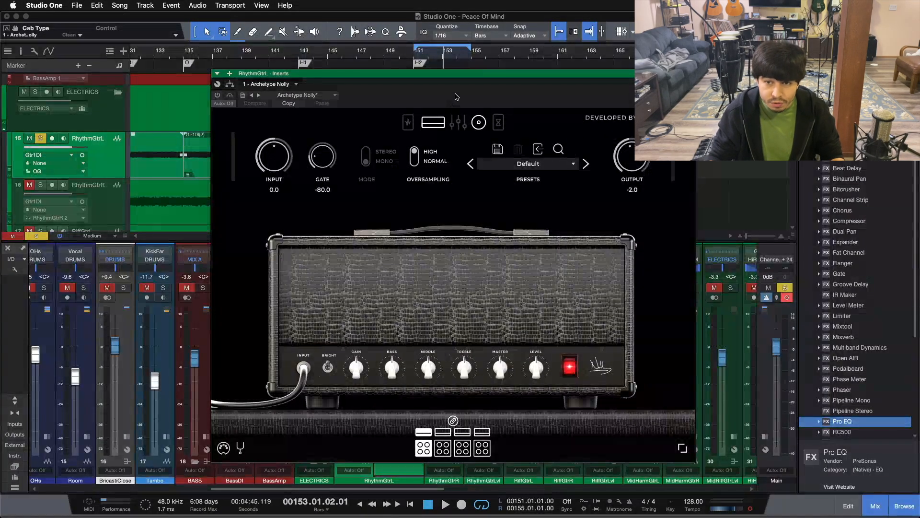
left_click_drag(455, 97, 899, 57)
left_click_drag(660, 63, 137, 106)
left_click(138, 101)
left_click_drag(439, 104, 490, 102)
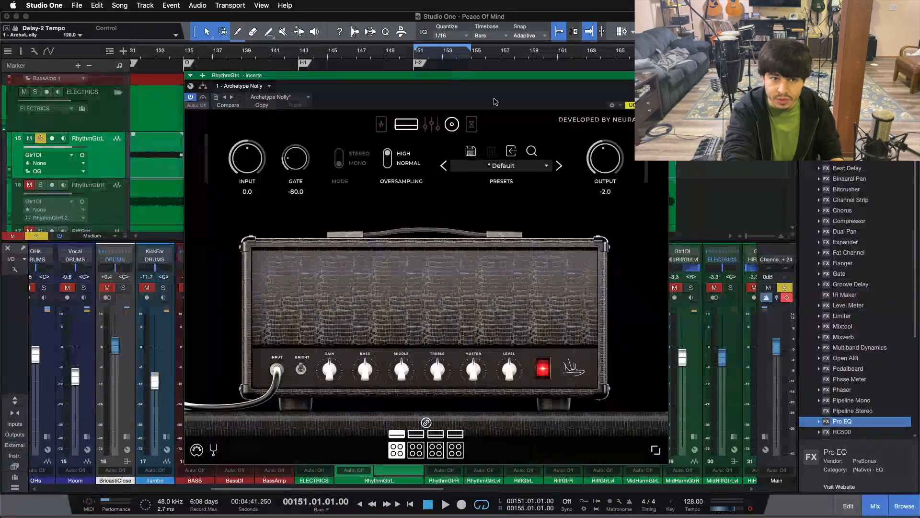
key("space")
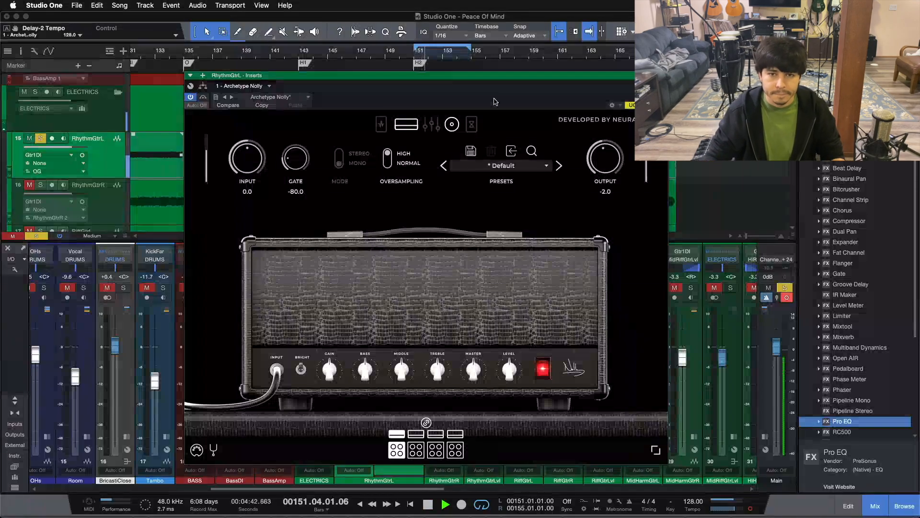
left_click_drag(495, 101, 535, 104)
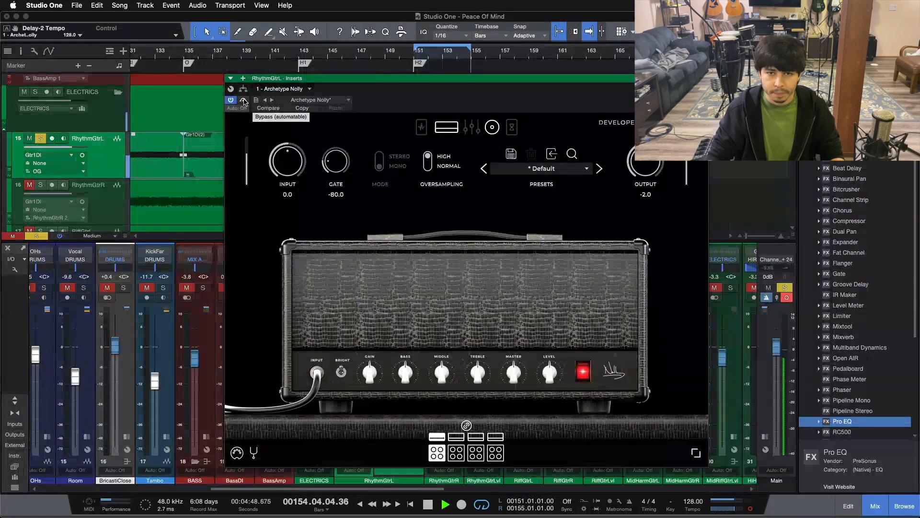
Step: Compare the looped guitar with Archetype Nolly bypassed and active, and set the plugin's output gain to 0.0
left_click(244, 101)
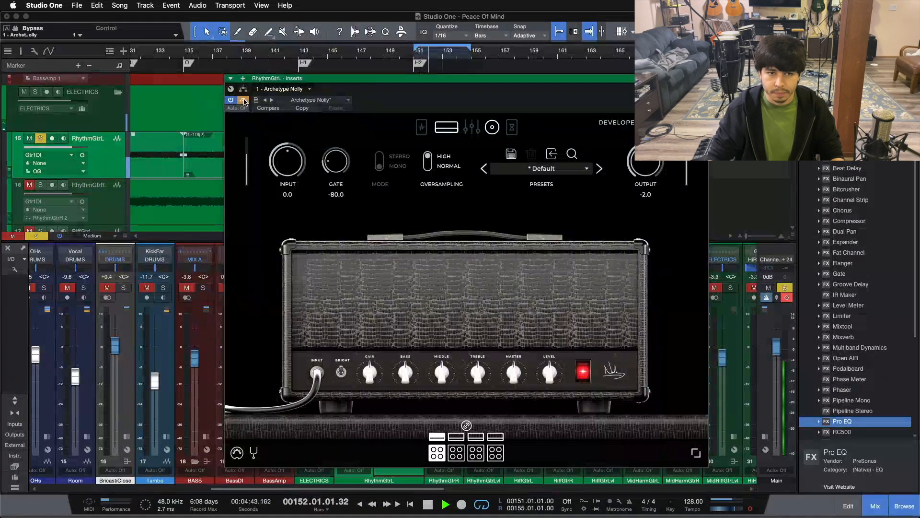
left_click(244, 100)
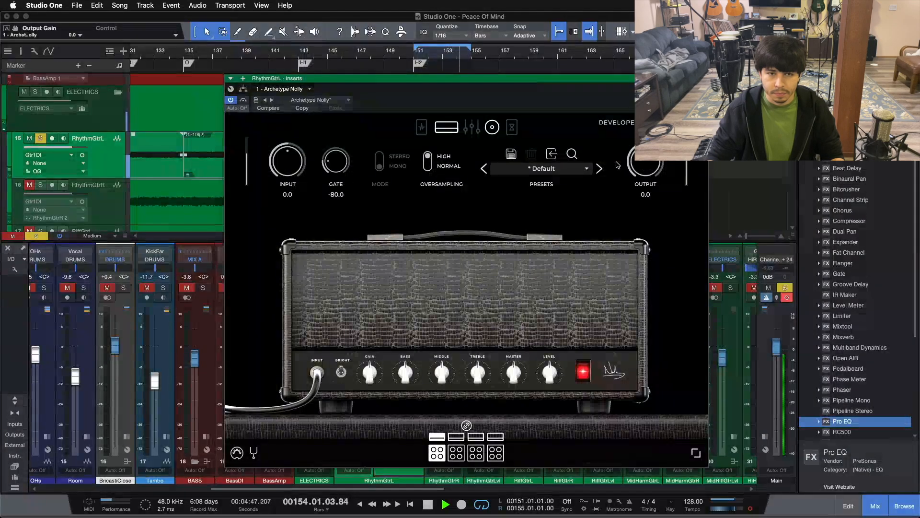
left_click(245, 101)
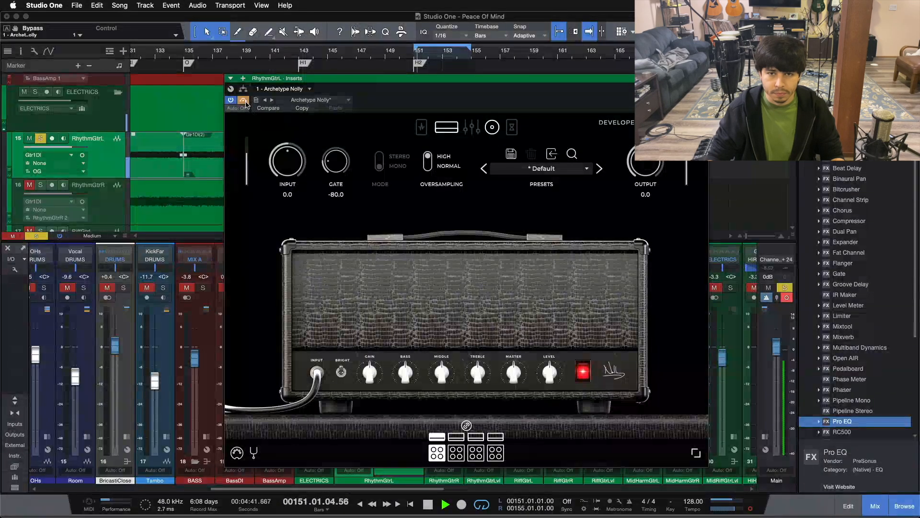
left_click(244, 101)
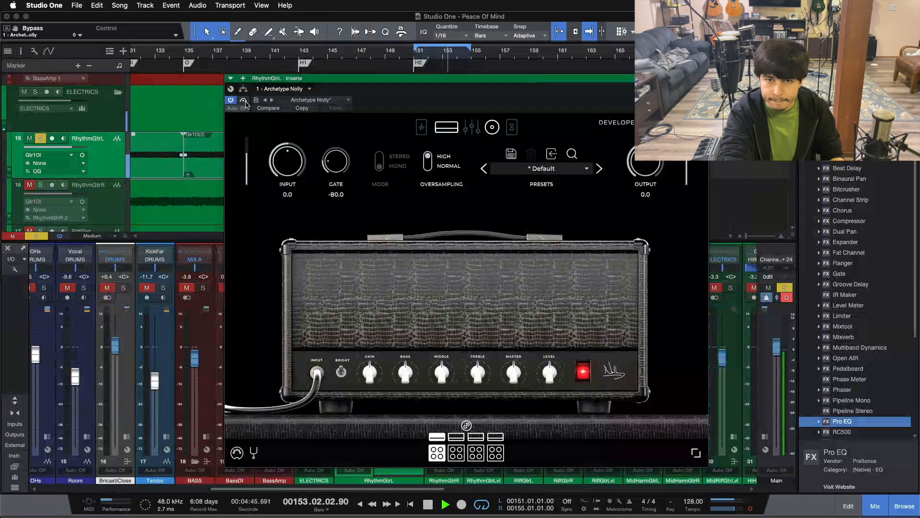
key("space")
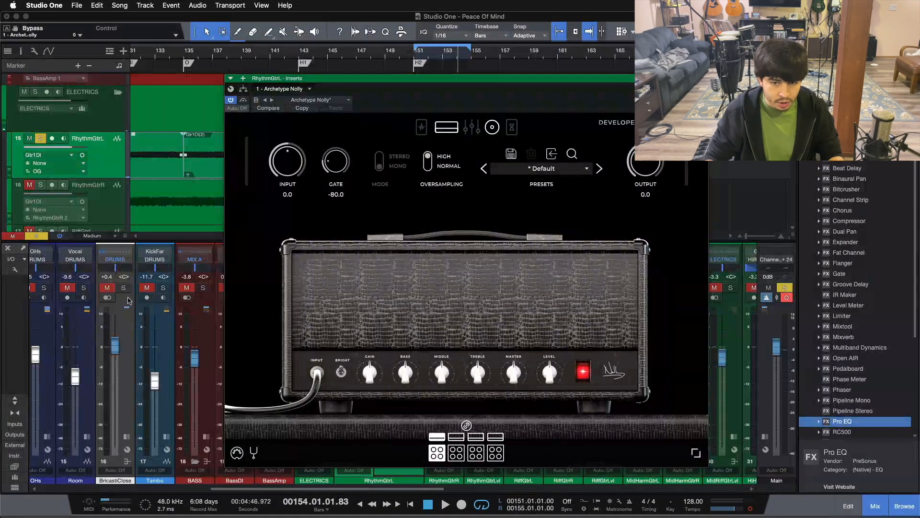
Step: Switch the Archetype Nolly cab type to Crunch and play the looped H2 section through it
left_click(459, 457)
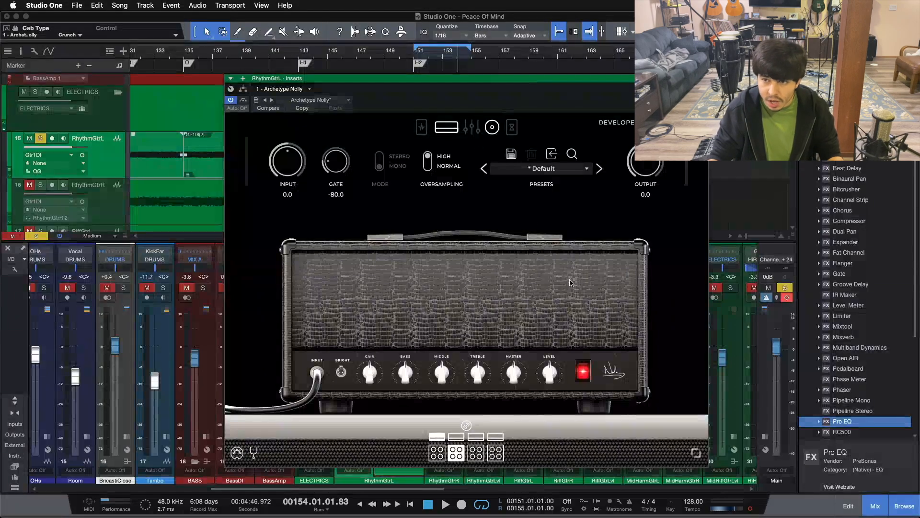
left_click_drag(434, 100, 412, 102)
key("space")
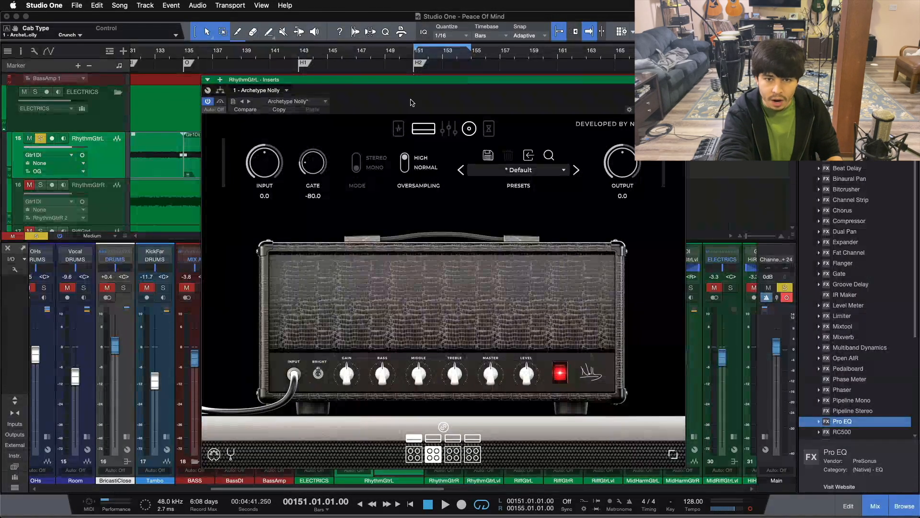
key("space")
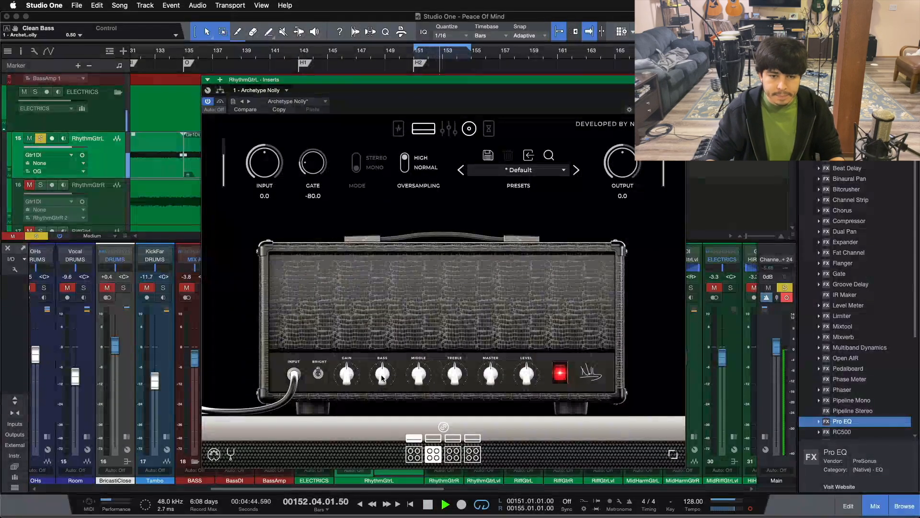
Step: Lower the amp's bass to 0.30 while the loop plays and set its bright switch to on
left_click_drag(382, 378, 382, 395)
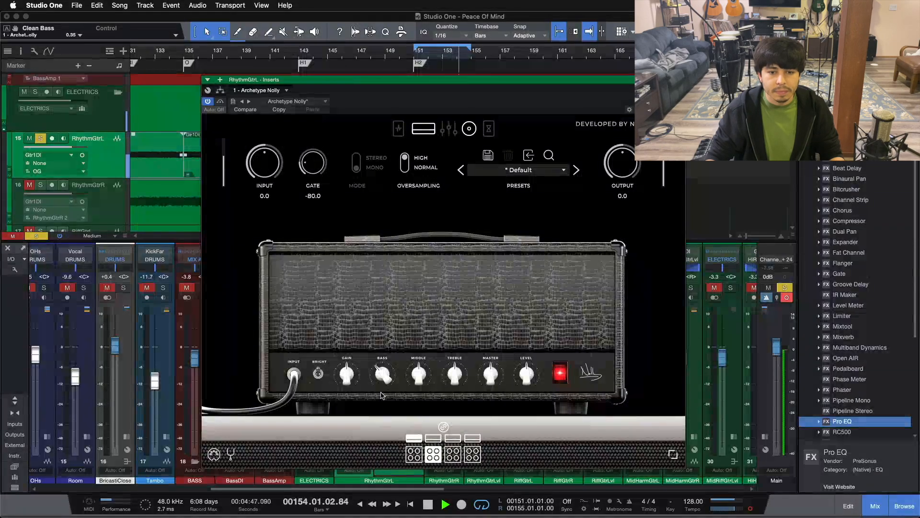
left_click_drag(382, 397, 384, 402)
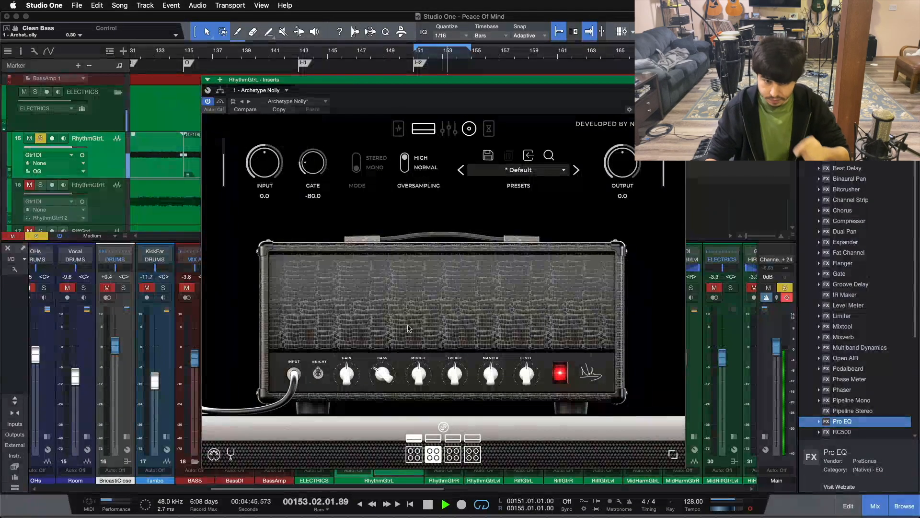
left_click(318, 374)
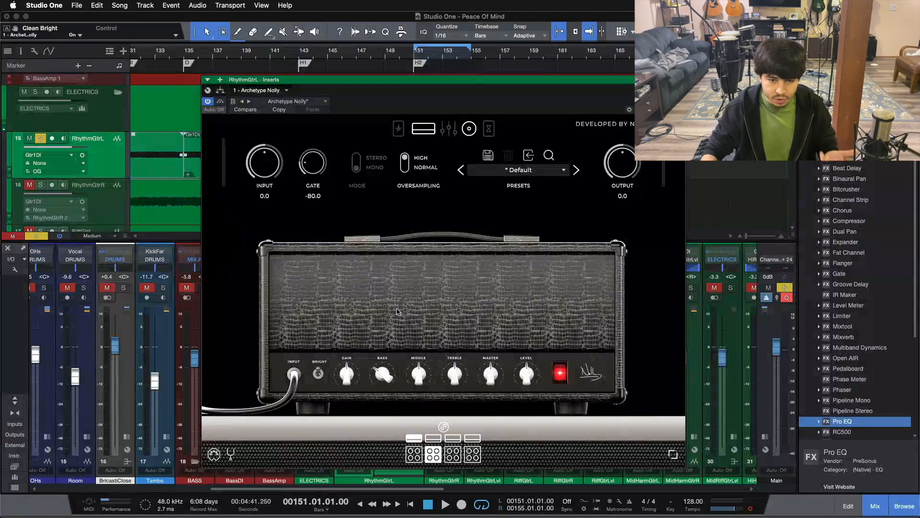
Step: Compare the amp's bass at 0.50 and 0.30 while listening to the loop
double_click(383, 380)
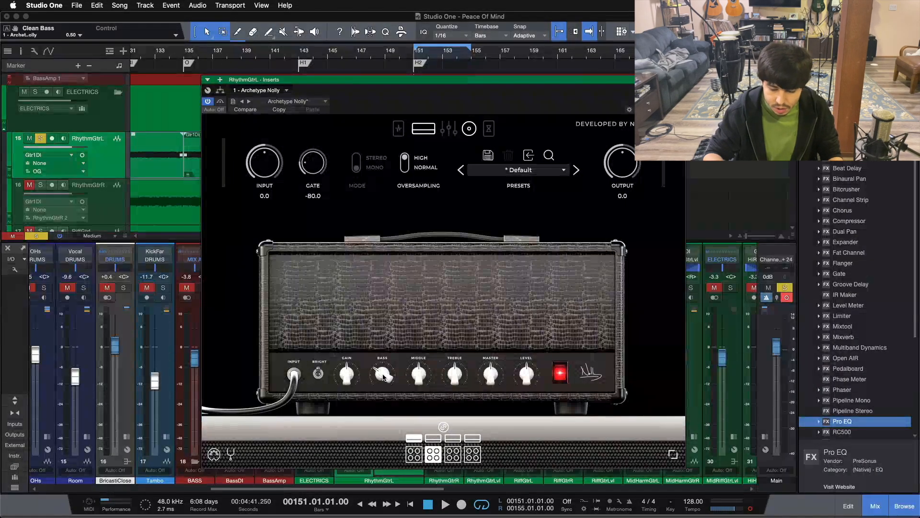
key("space")
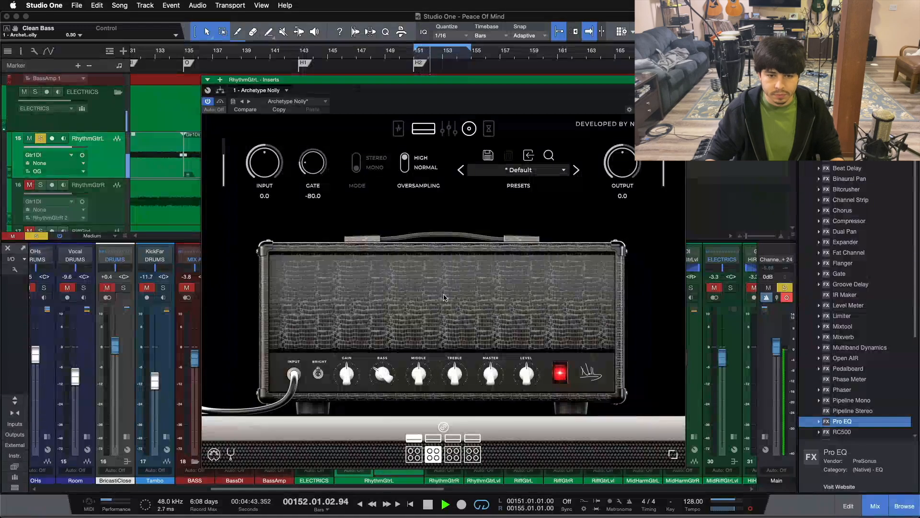
left_click_drag(383, 377, 385, 373)
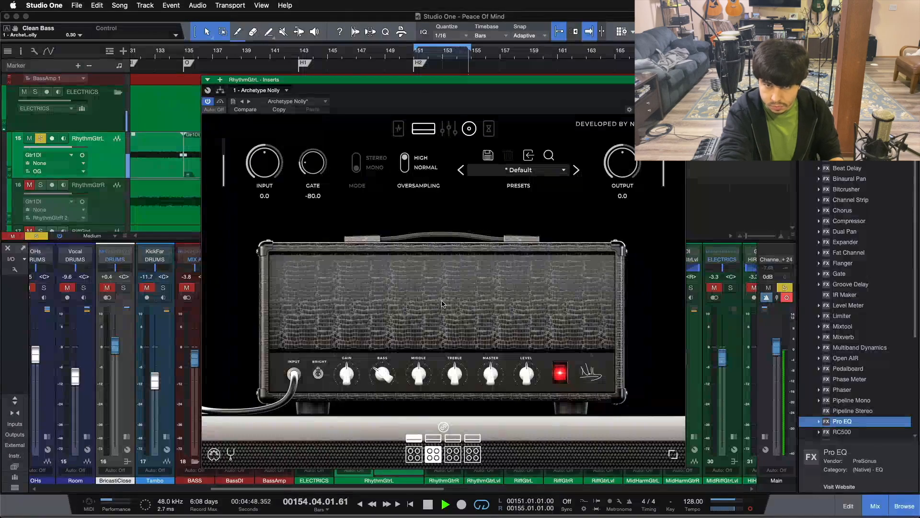
key("space")
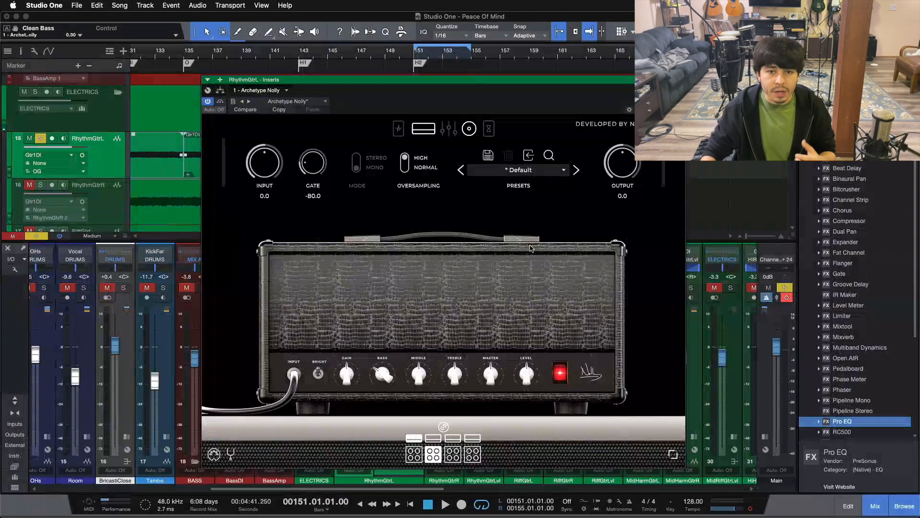
Step: Close the plugin window, deactivate Archetype Nolly on RhythmGtrL and play the raw DI loop to check its channel meter
left_click(679, 80)
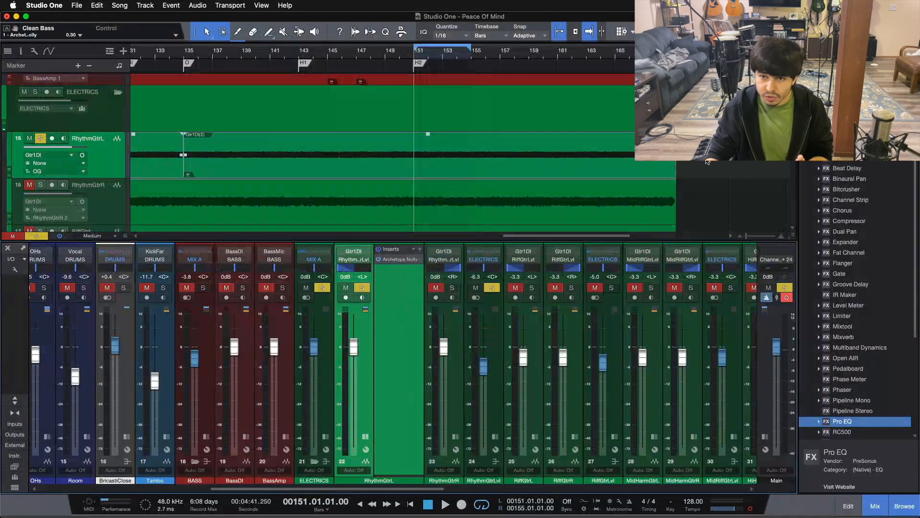
left_click(182, 138)
left_click_drag(182, 136, 703, 163)
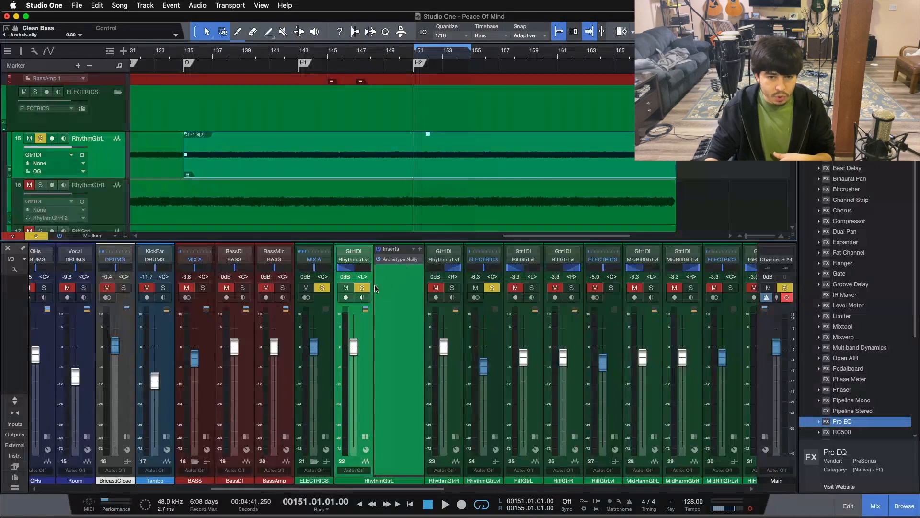
left_click(378, 259)
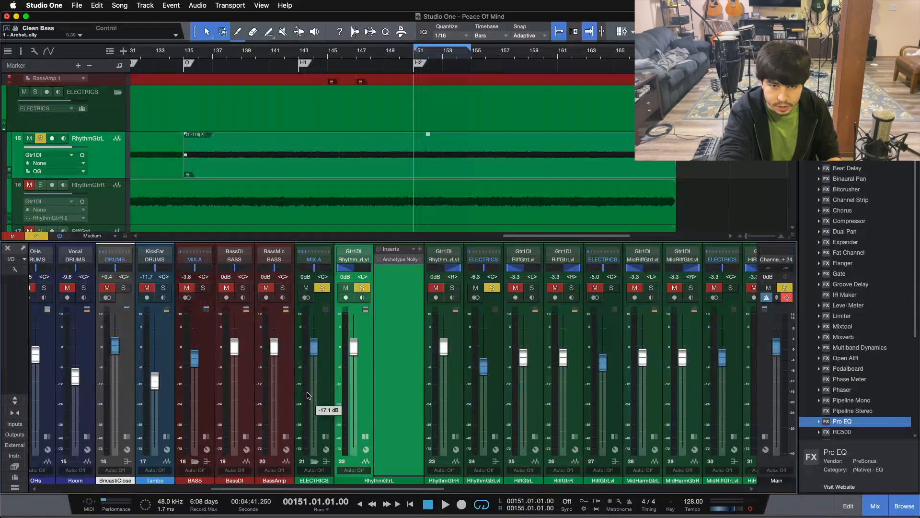
key("space")
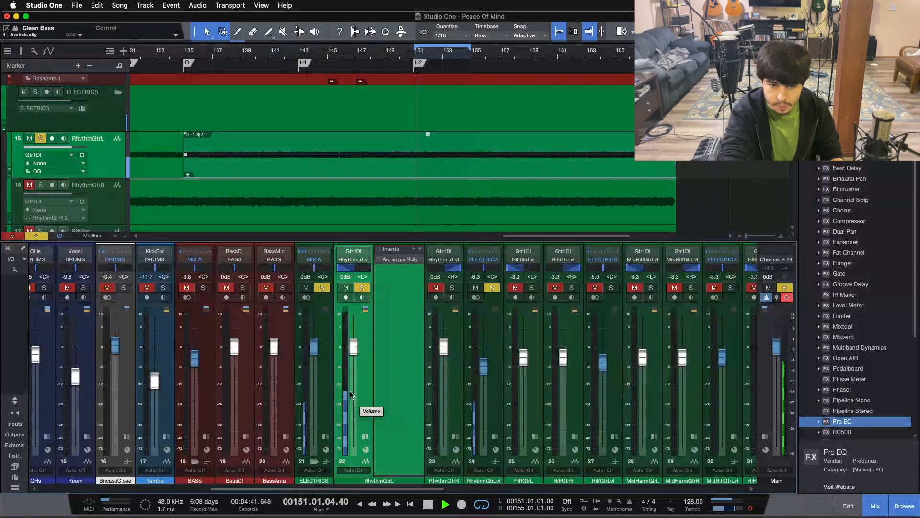
key("space")
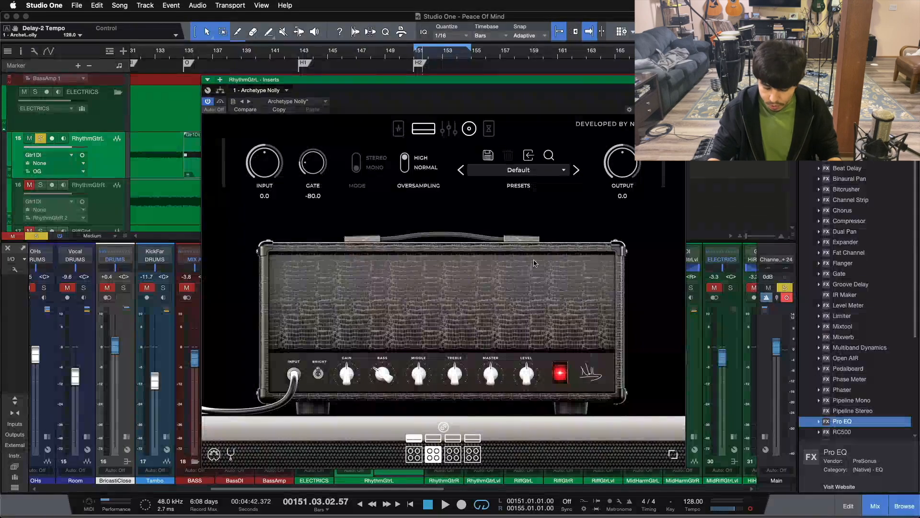
Step: Audition the amp's tone controls in the loop, fine-tune the bass to 0.29 and lower the output gain to -2.0
key("space")
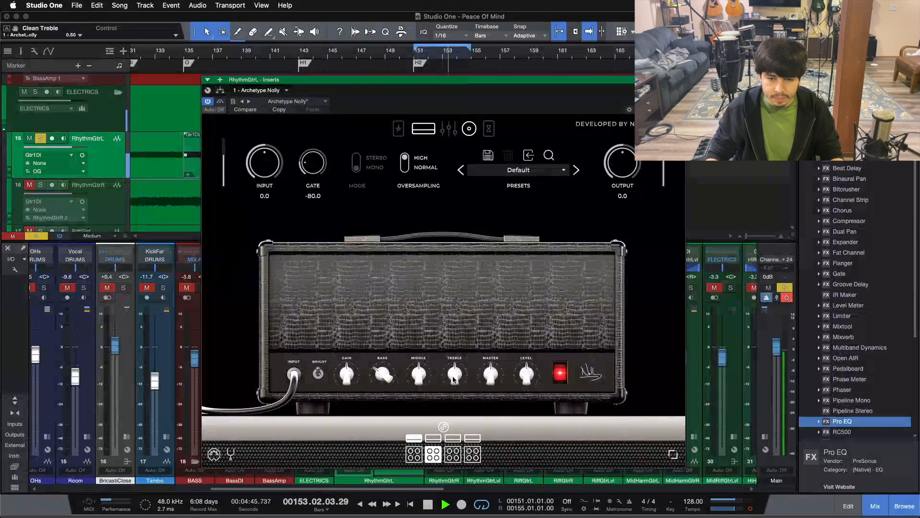
left_click_drag(454, 379, 454, 375)
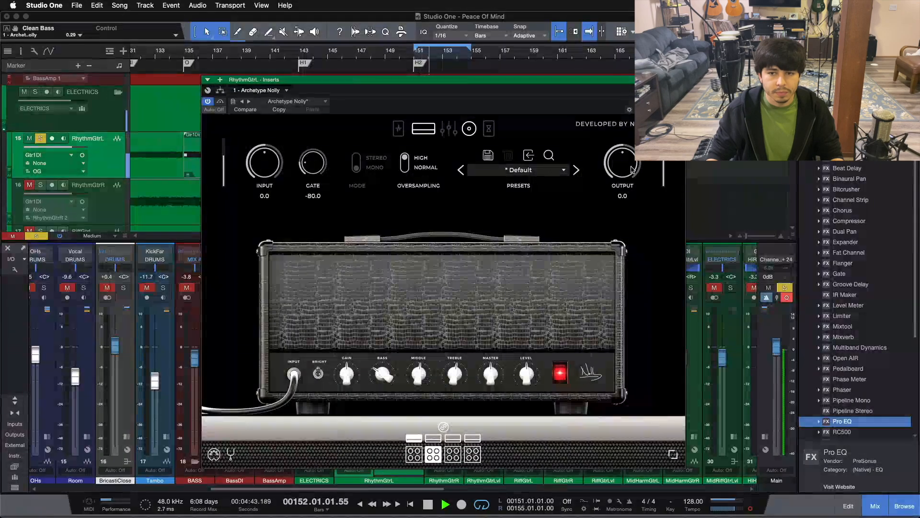
left_click_drag(546, 80, 785, 78)
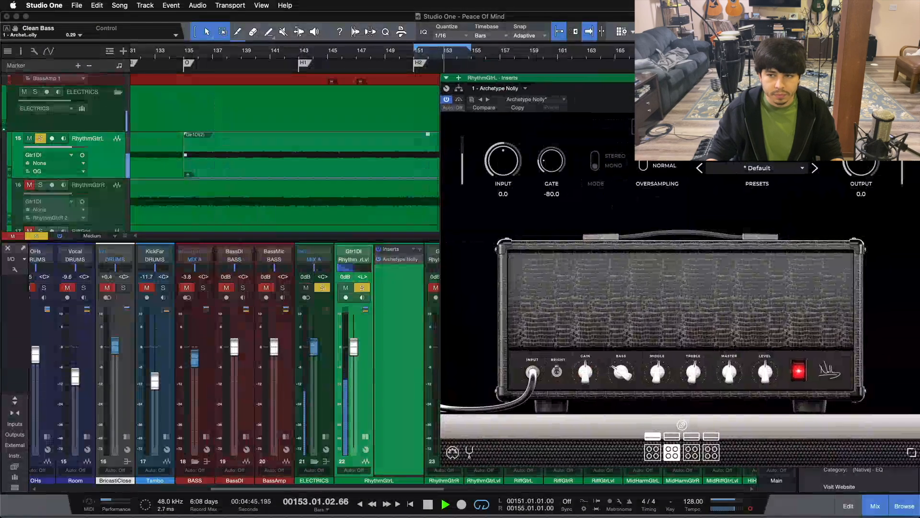
left_click_drag(857, 162, 856, 164)
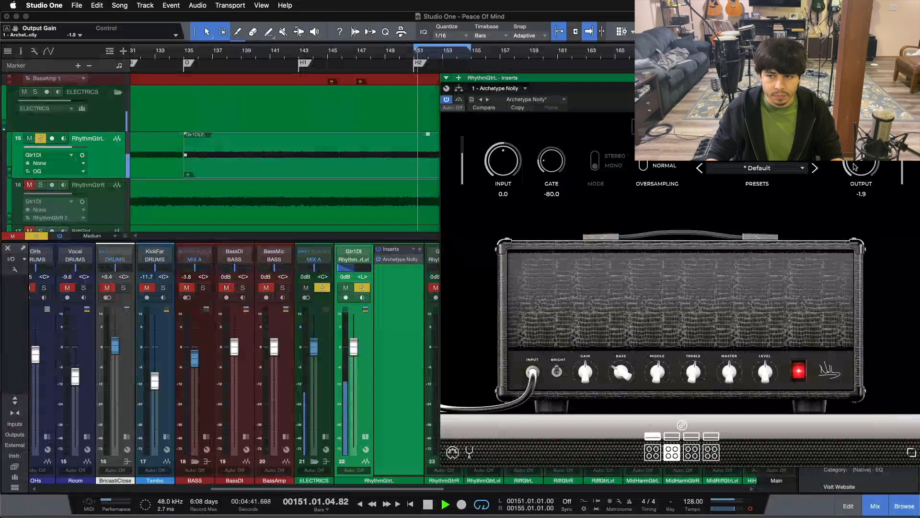
left_click_drag(856, 166, 856, 167)
left_click_drag(758, 97, 599, 99)
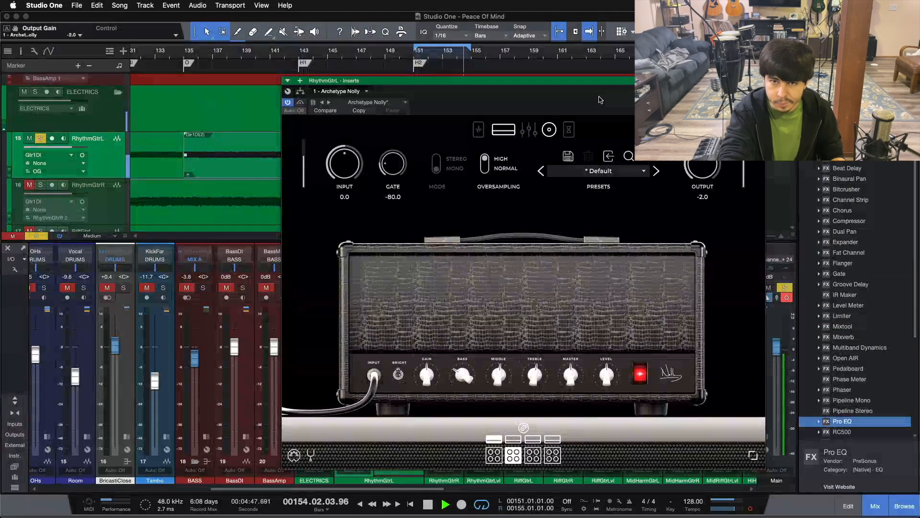
key("space")
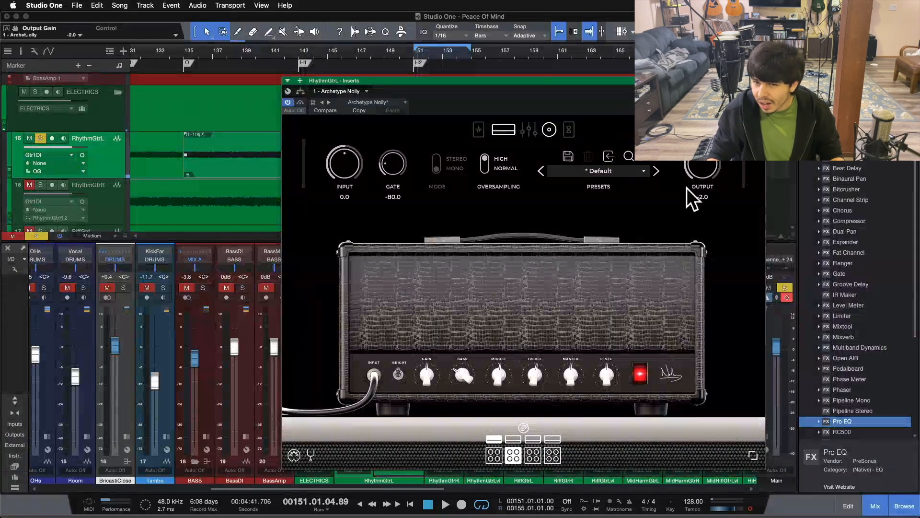
Step: Close the Archetype Nolly window and try selecting the RhythmGtrL clips in the arrangement
left_click_drag(580, 104, 494, 111)
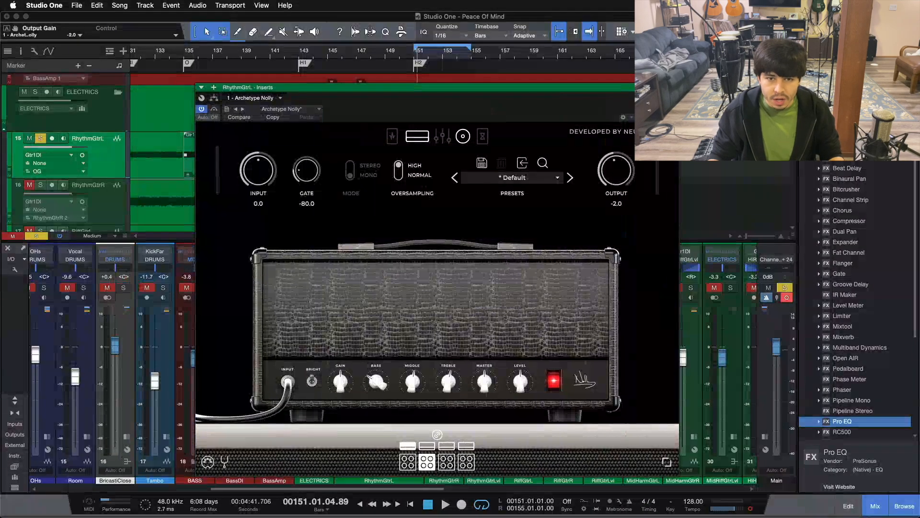
left_click(673, 87)
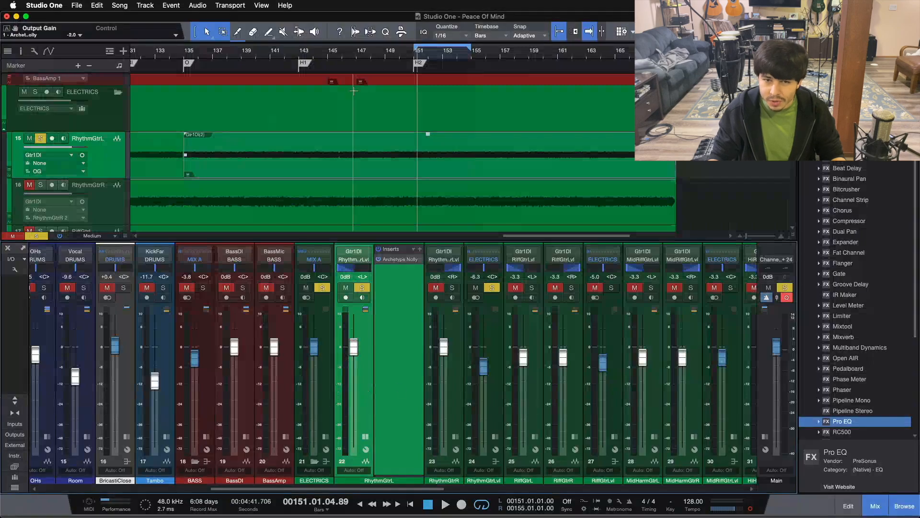
left_click_drag(710, 153, 289, 166)
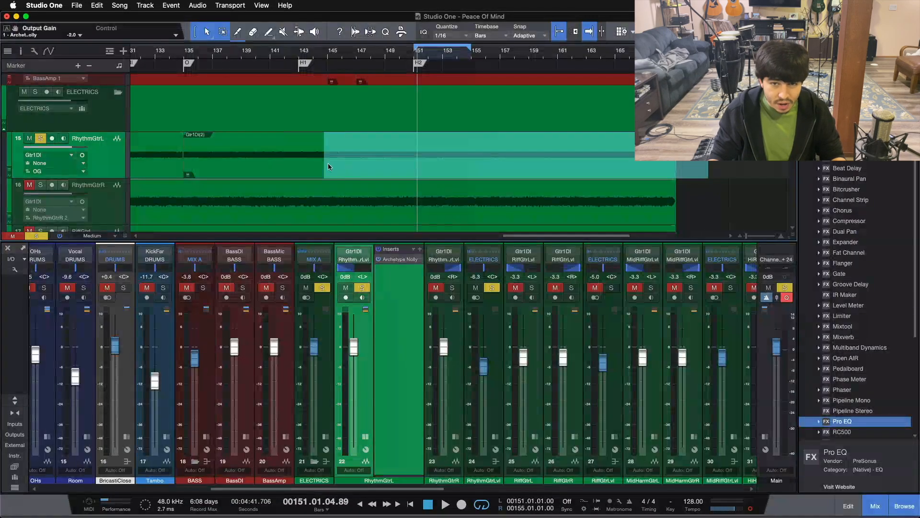
left_click(289, 165)
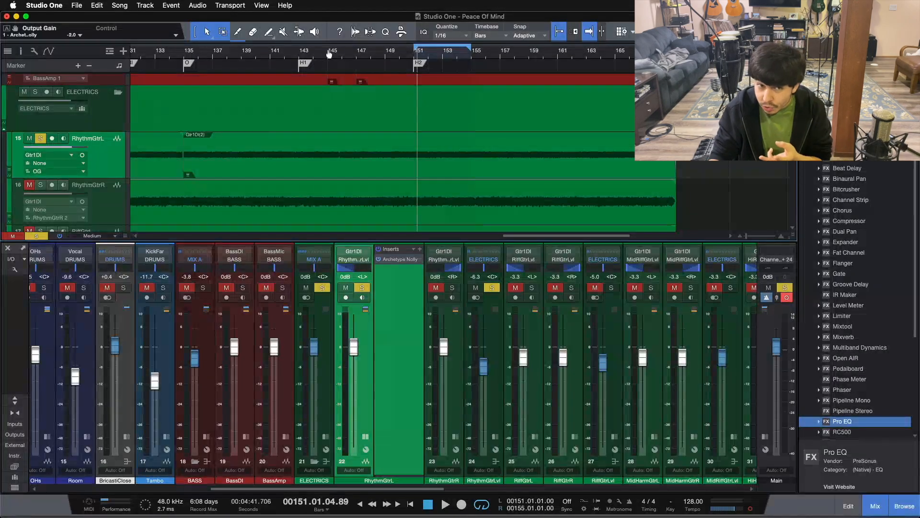
Step: Show the whole song with the console hidden and expand the RhythmGtrL track's layers
key("shift+z")
key("F3")
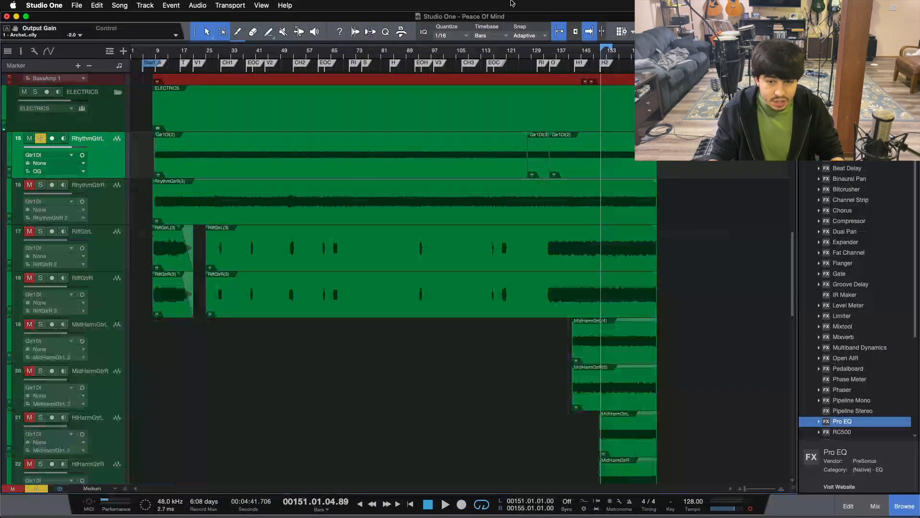
right_click(111, 155)
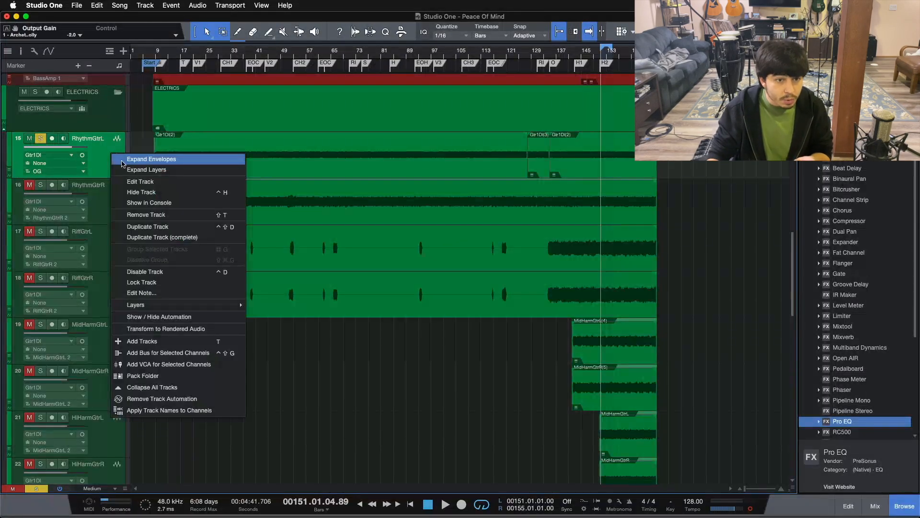
left_click(126, 169)
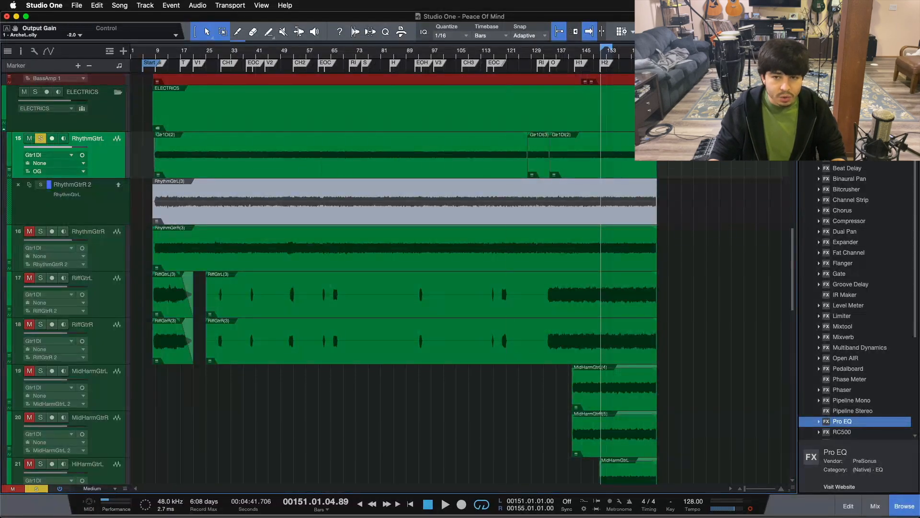
mouse_move(709, 158)
left_mouse_down()
mouse_move(130, 158)
mouse_move(709, 158)
left_mouse_up()
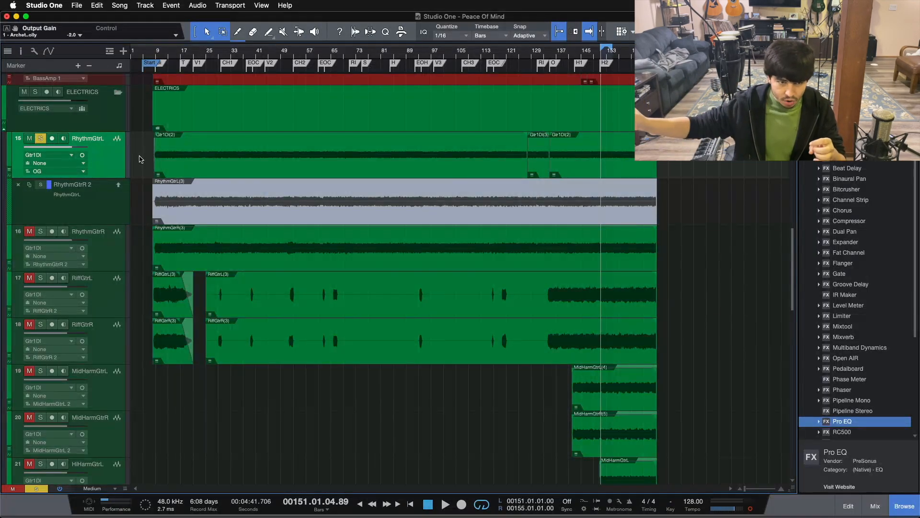
scroll(549, 242, "down", 5)
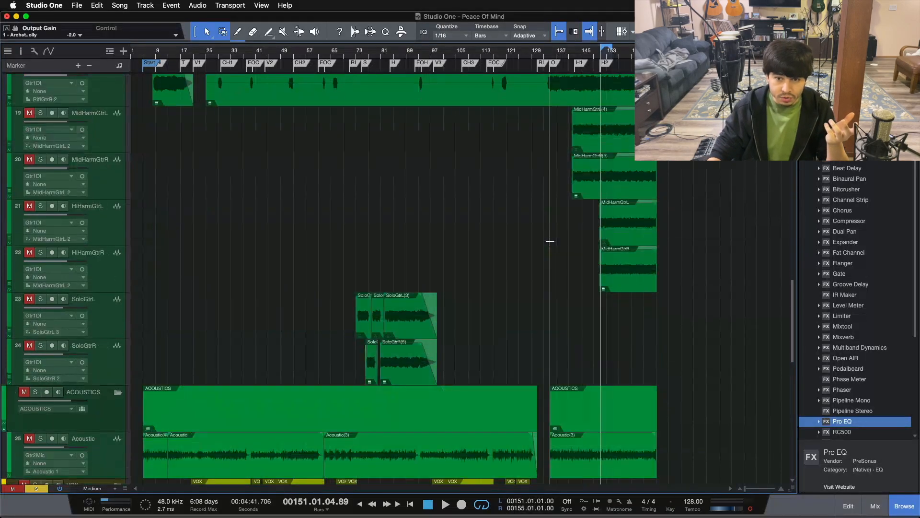
Step: Duplicate the OG layer of the RhythmGtrL track
scroll(550, 241, "up", 5)
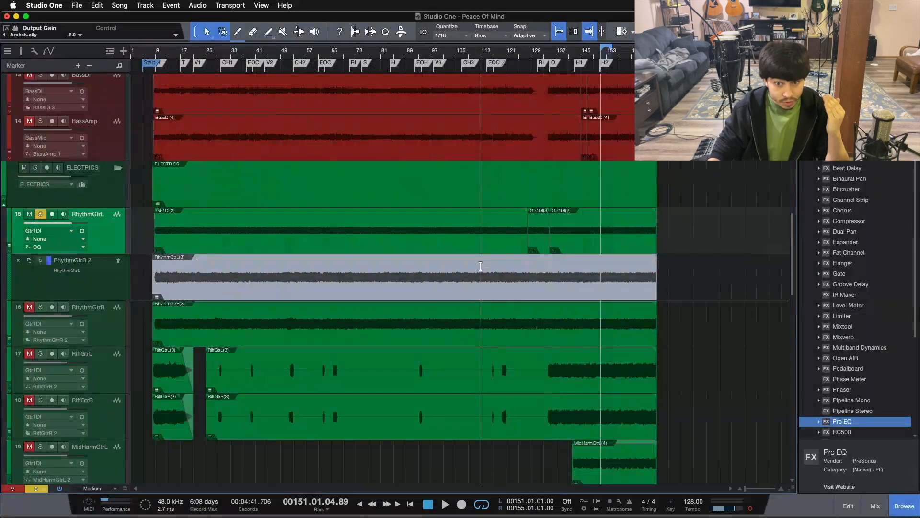
left_click(416, 317)
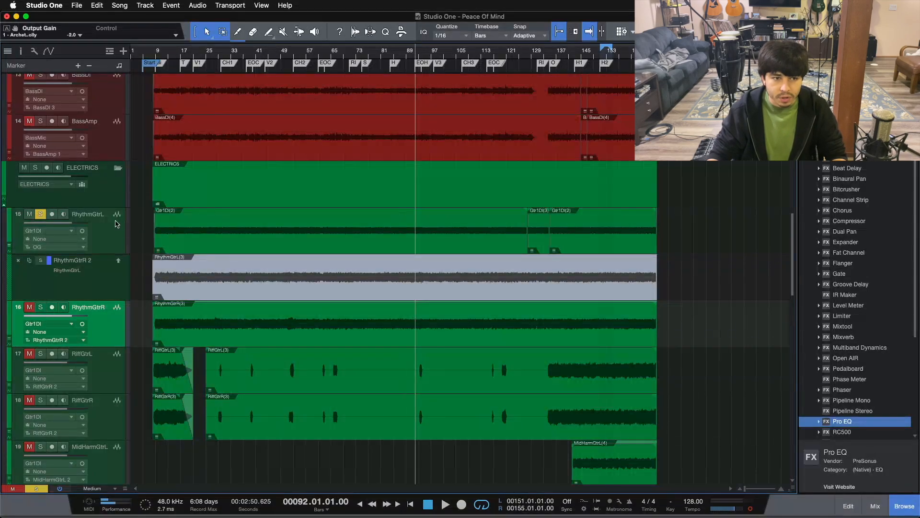
left_click(106, 231)
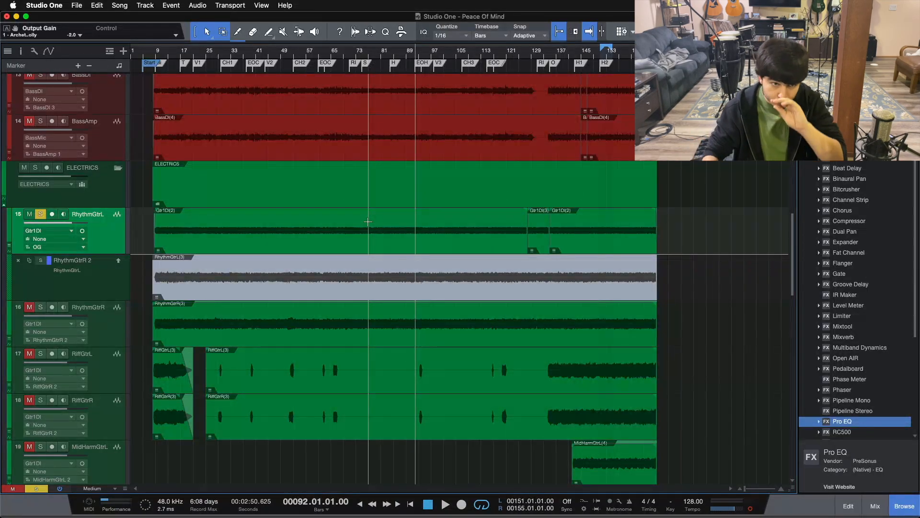
right_click(114, 230)
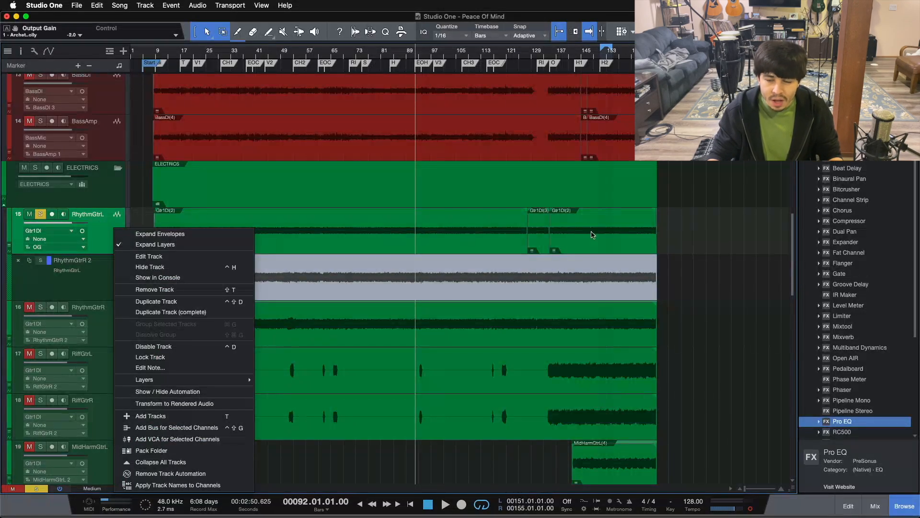
left_click(730, 227)
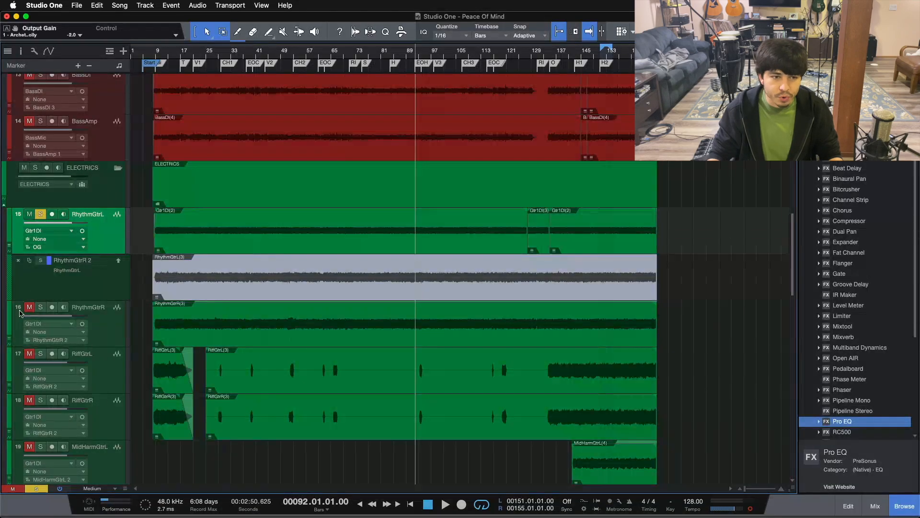
right_click(104, 240)
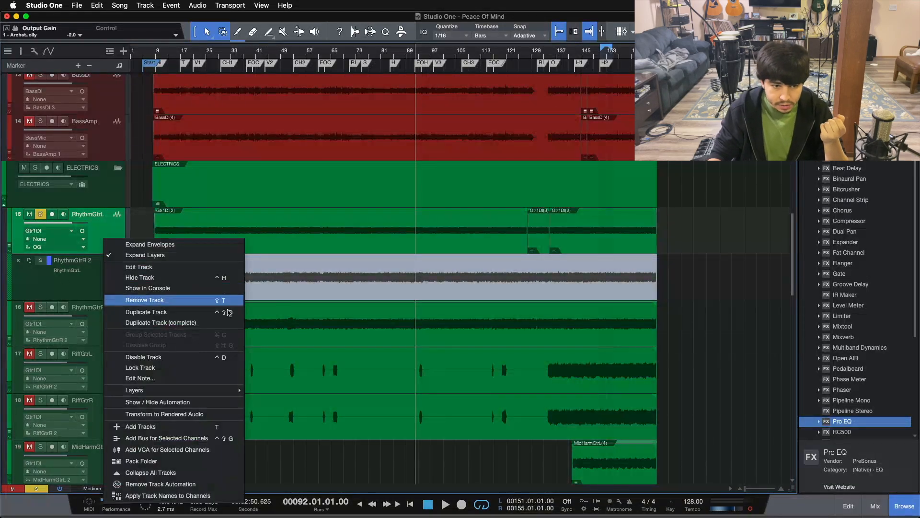
mouse_move(223, 396)
left_click(271, 400)
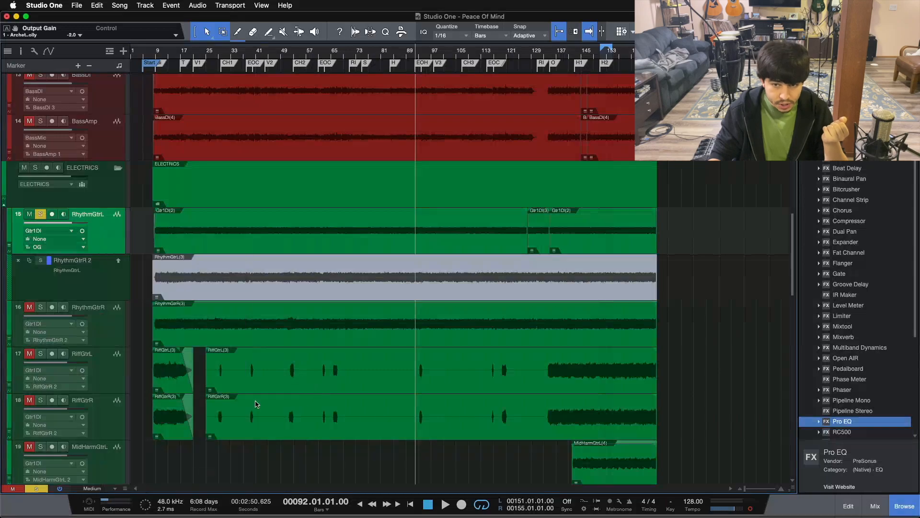
key("Return")
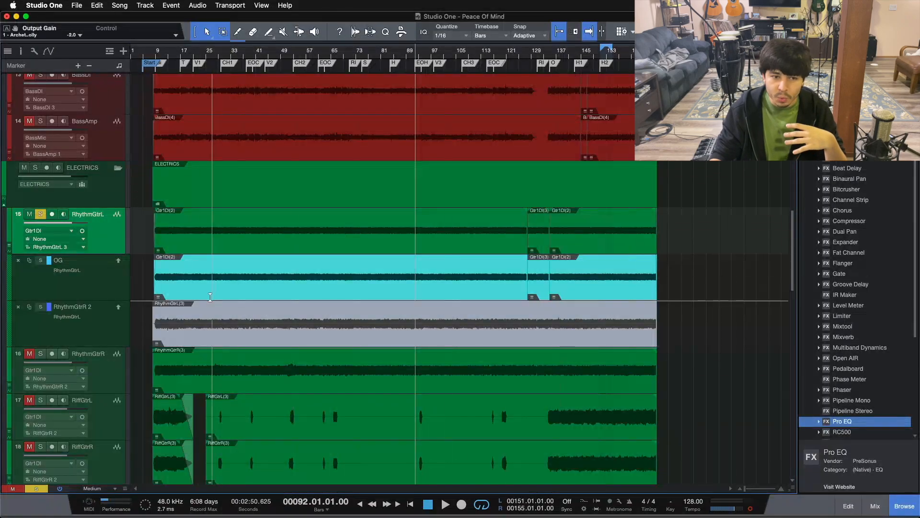
Step: Switch the RhythmGtrL track's active layer to OG, RhythmGtrR 2 and back to OG to compare the takes
left_click(118, 262)
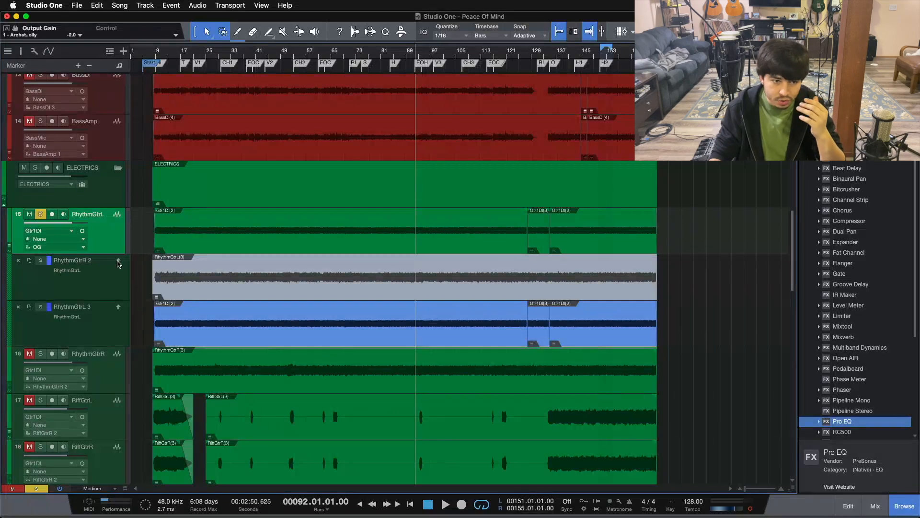
left_click(118, 262)
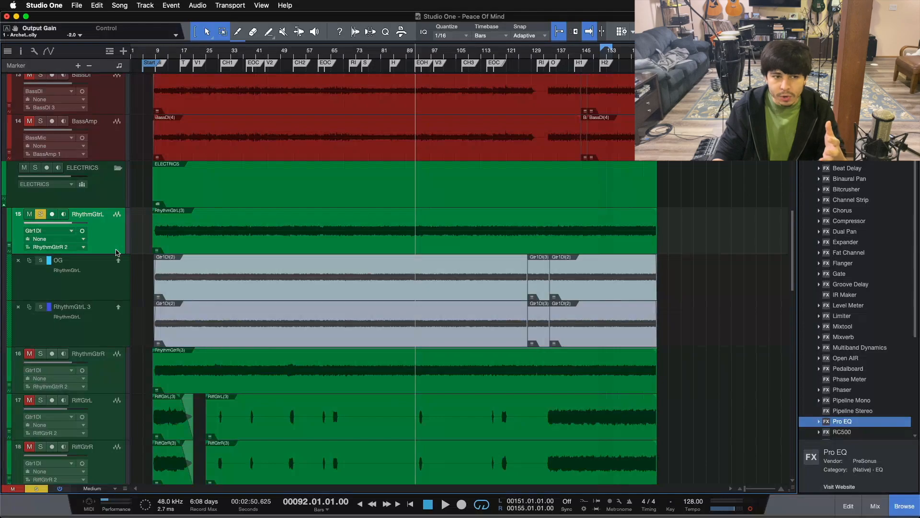
left_click(118, 261)
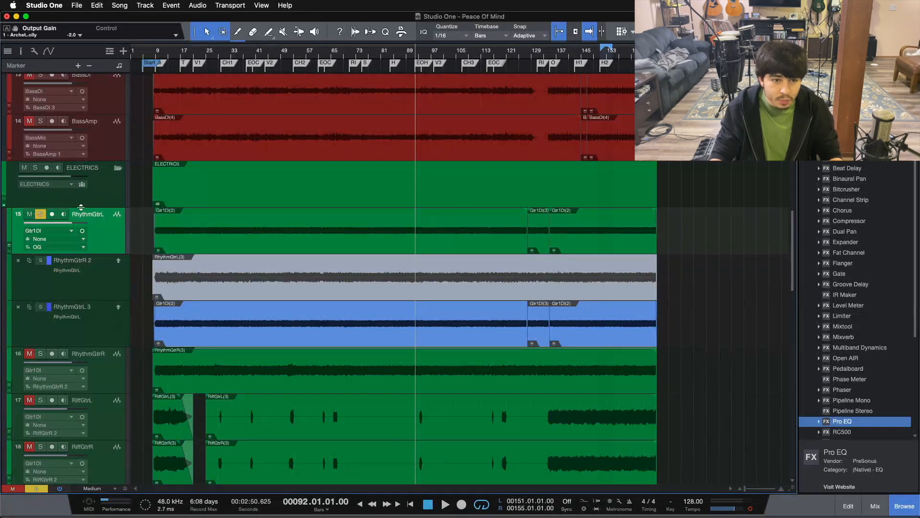
Step: Make the RhythmGtrL 3 layer active on the RhythmGtrL track and collapse its layers
right_click(105, 234)
key("Escape")
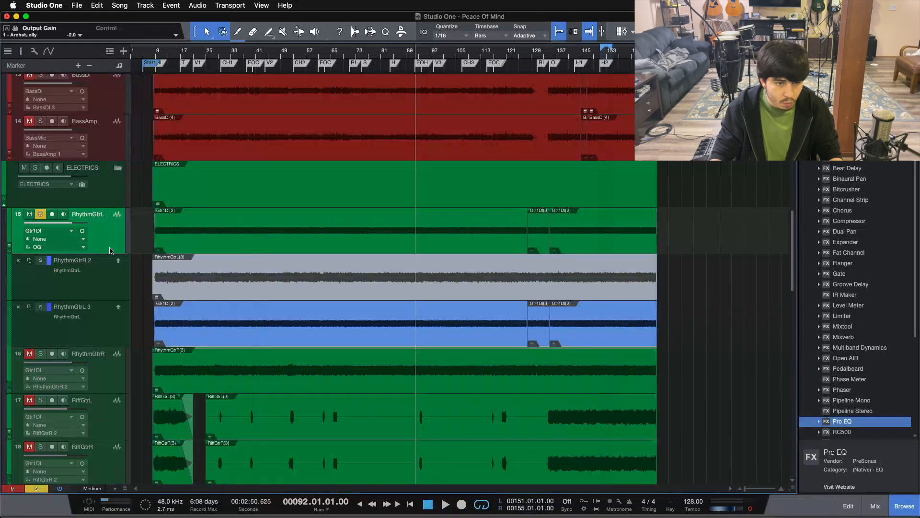
left_click(120, 307)
right_click(109, 233)
left_click(115, 245)
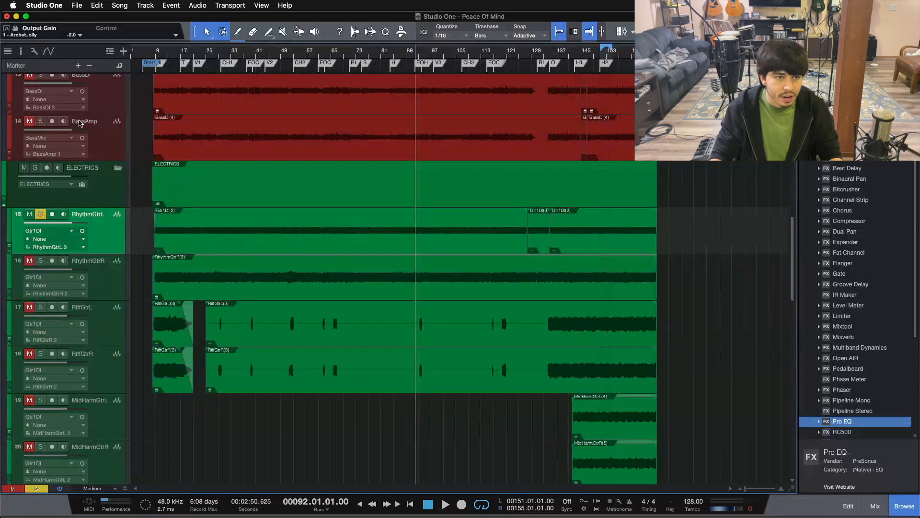
Step: Show the track inspector, then merge all the RhythmGtrL clips and bounce them into one continuous audio event
left_click(21, 50)
left_click_drag(229, 247, 770, 235)
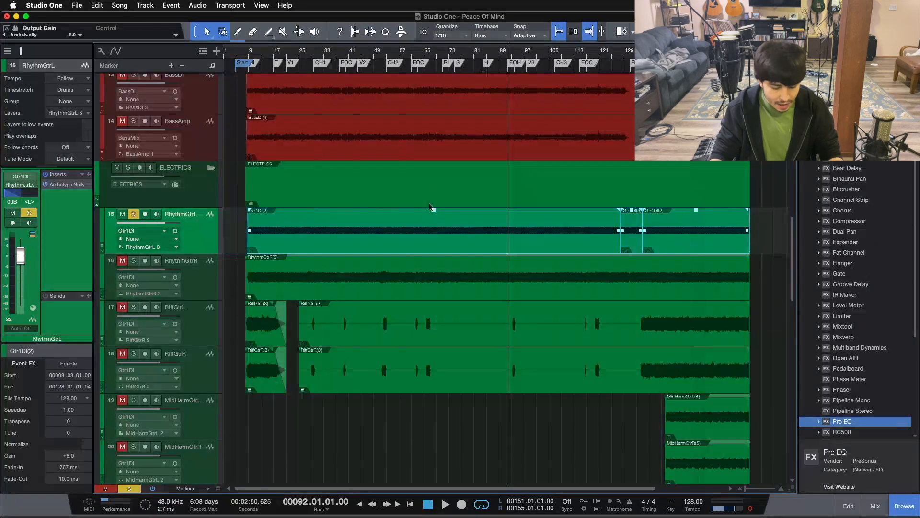
key("g")
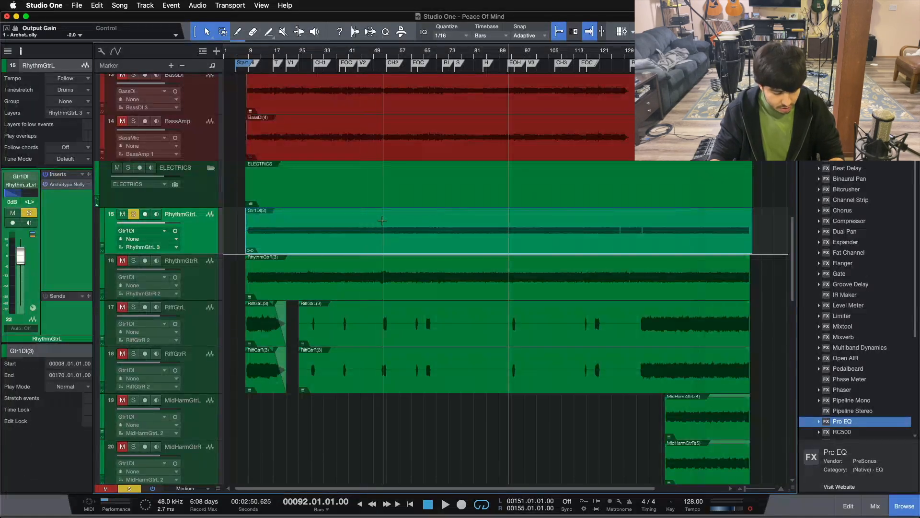
key("ctrl+b")
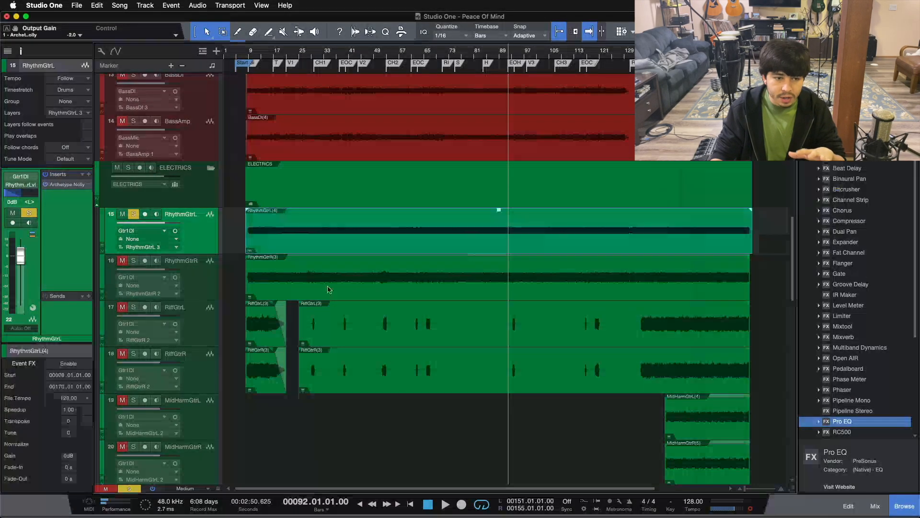
Step: Enable Event FX on the bounced RhythmGtrL event and review the amp settings in the track's Archetype Nolly plugin
left_click(62, 364)
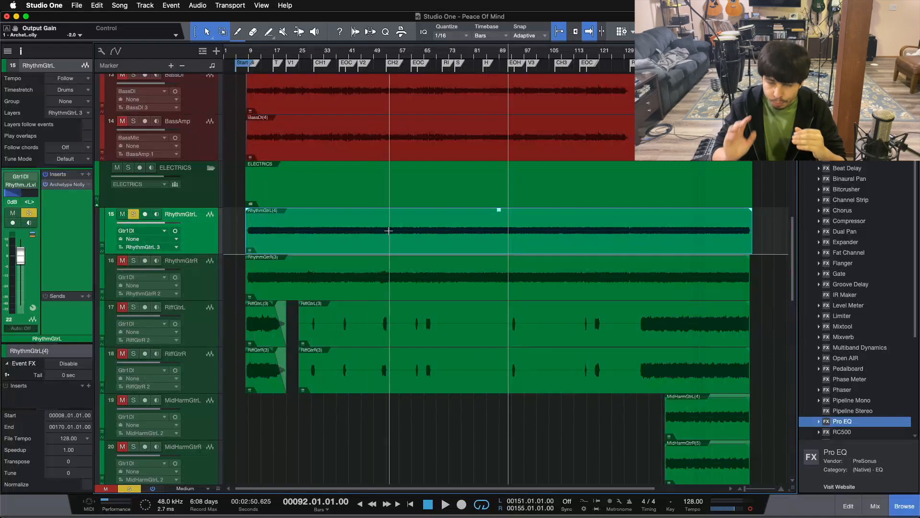
right_click(60, 186)
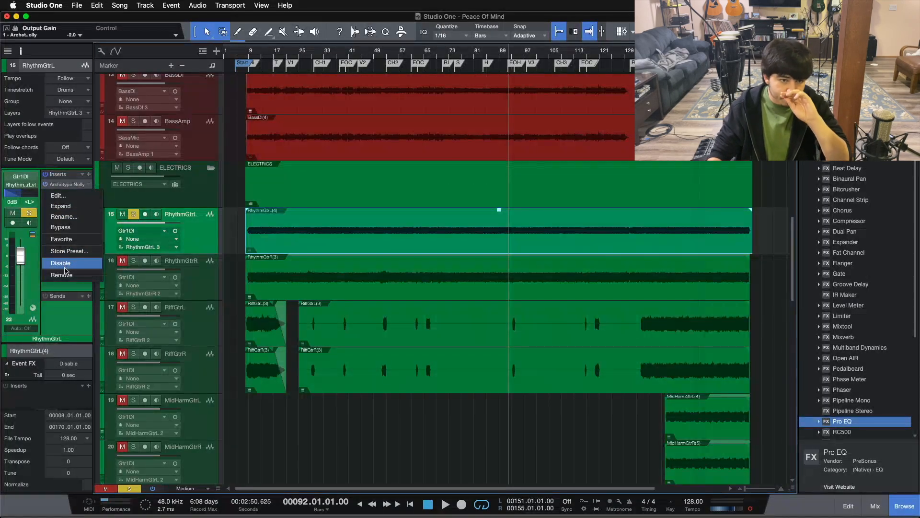
left_click(206, 234)
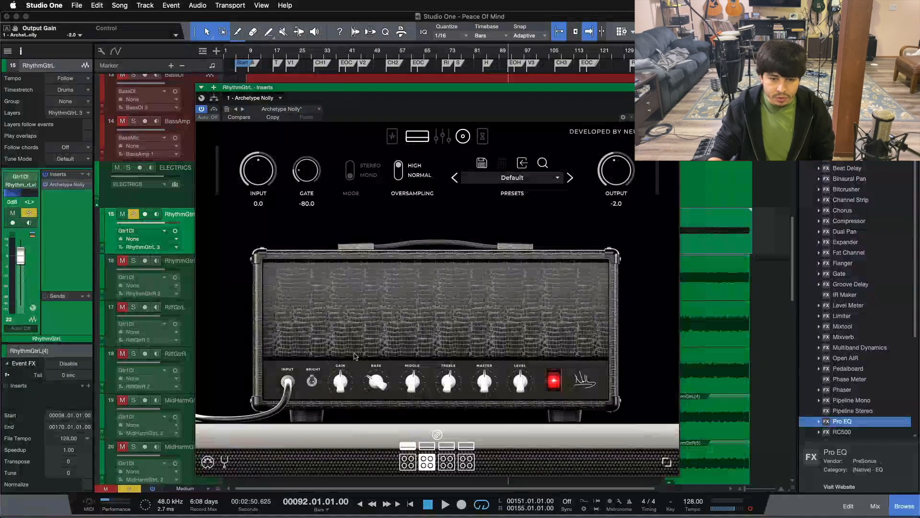
left_click(381, 382)
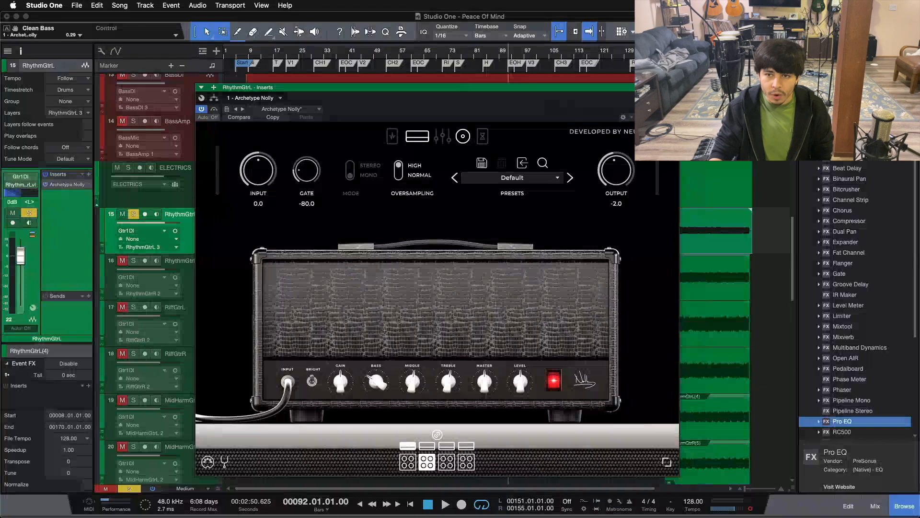
Step: Close the Archetype Nolly window and expand the RhythmGtrL track's layers
left_click(674, 87)
right_click(205, 239)
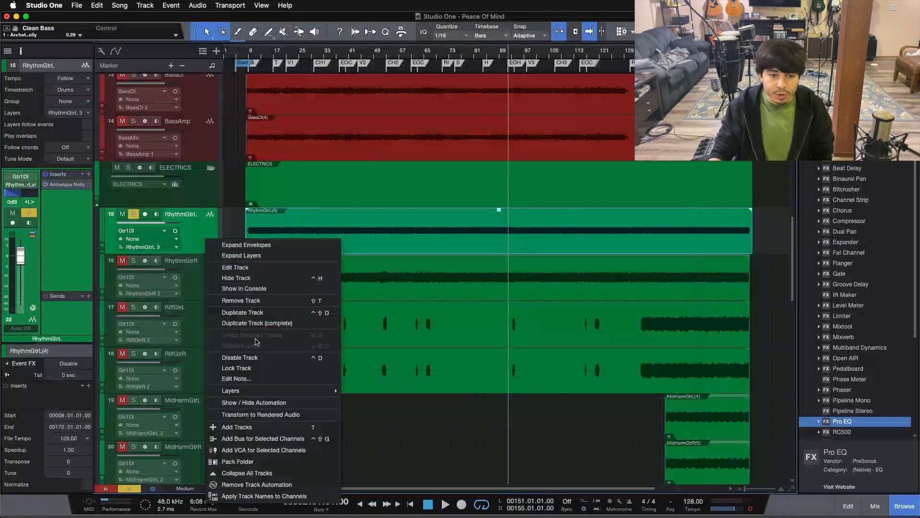
left_click(255, 257)
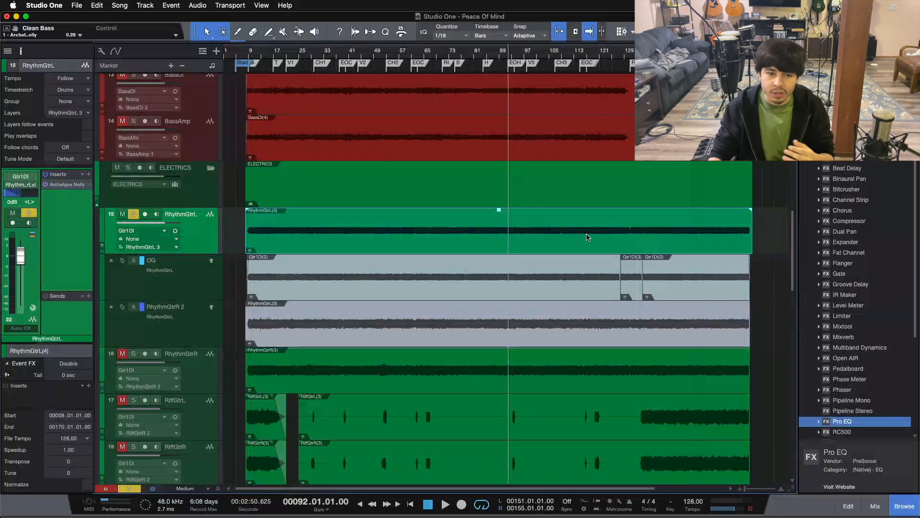